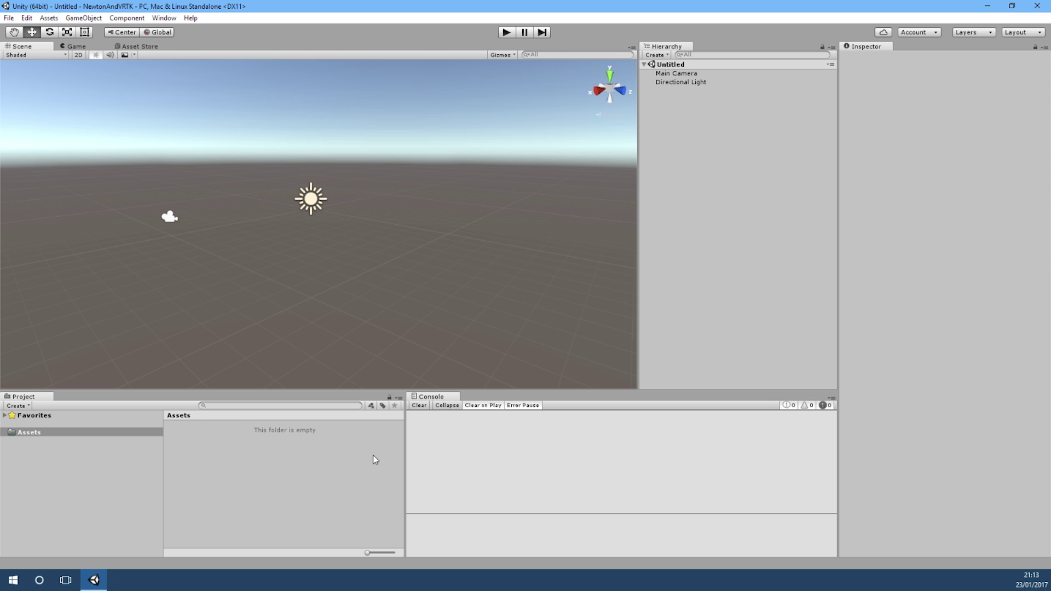
- Search the Asset Store for 'newtonvr' and download the NewtonVR package
left_click(154, 46)
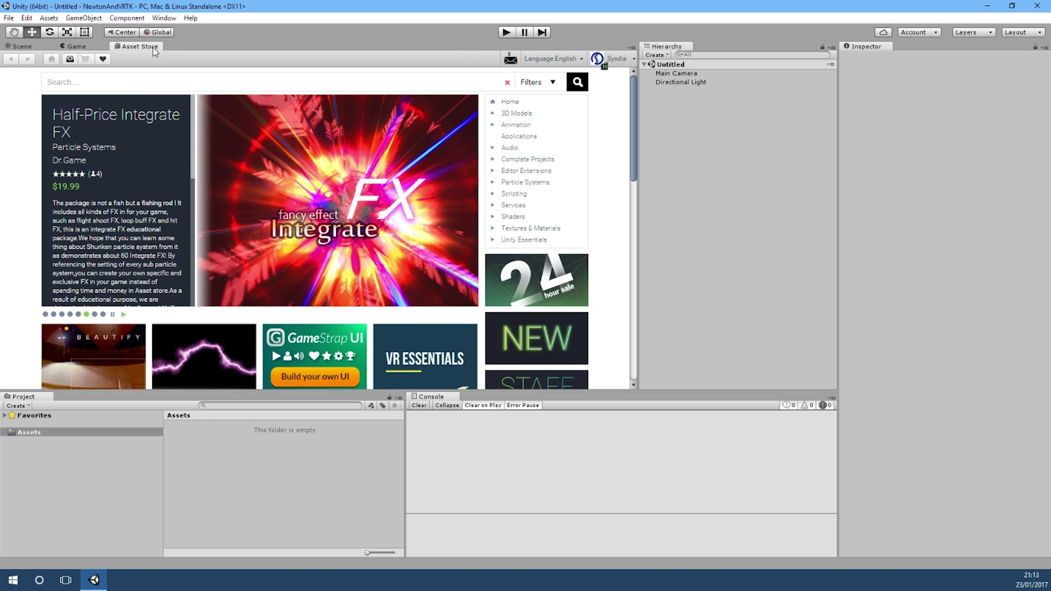
left_click(129, 82)
type("newtonvr")
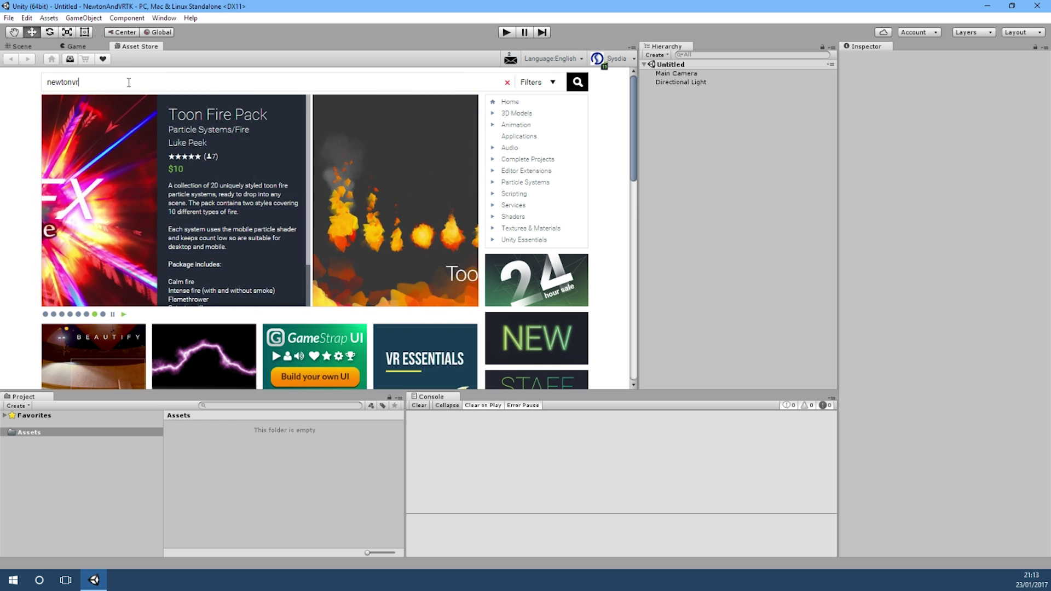
key("Return")
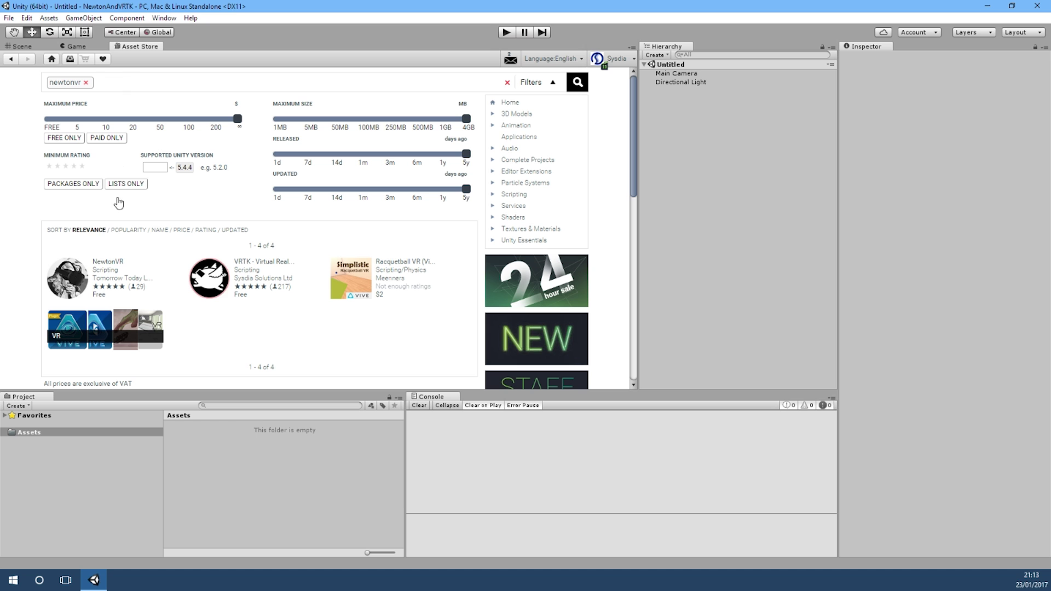
left_click(102, 263)
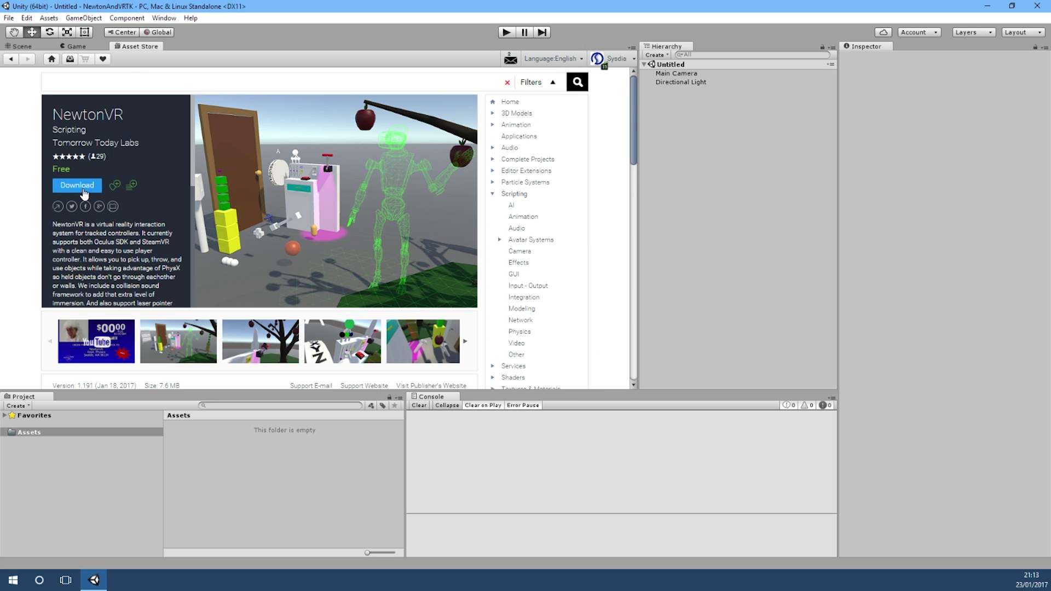
left_click(82, 186)
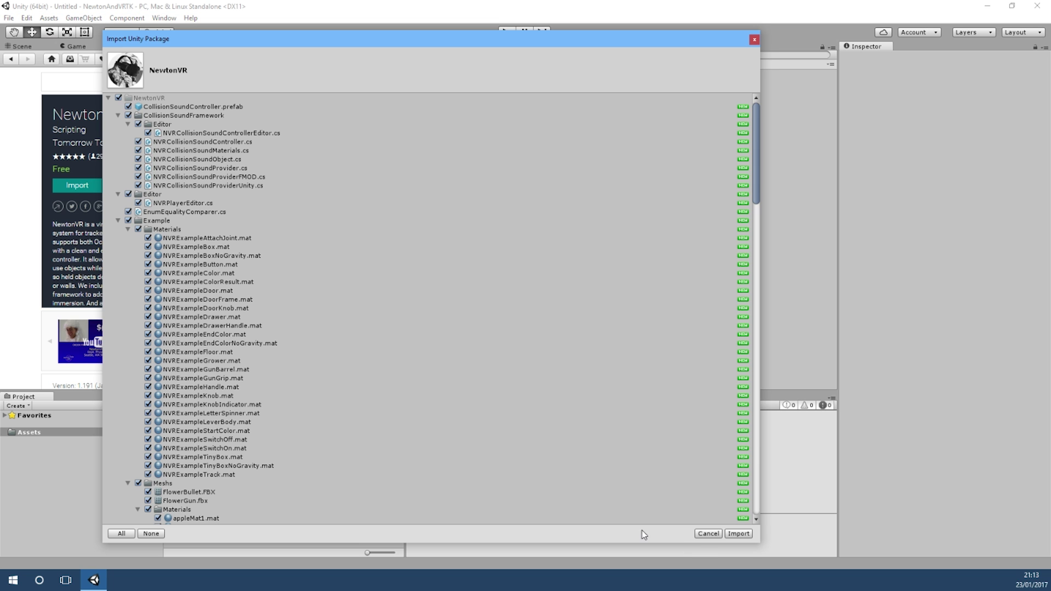
- Import all NewtonVR package files and show the NewtonVR folder in the Project panel
left_click(737, 534)
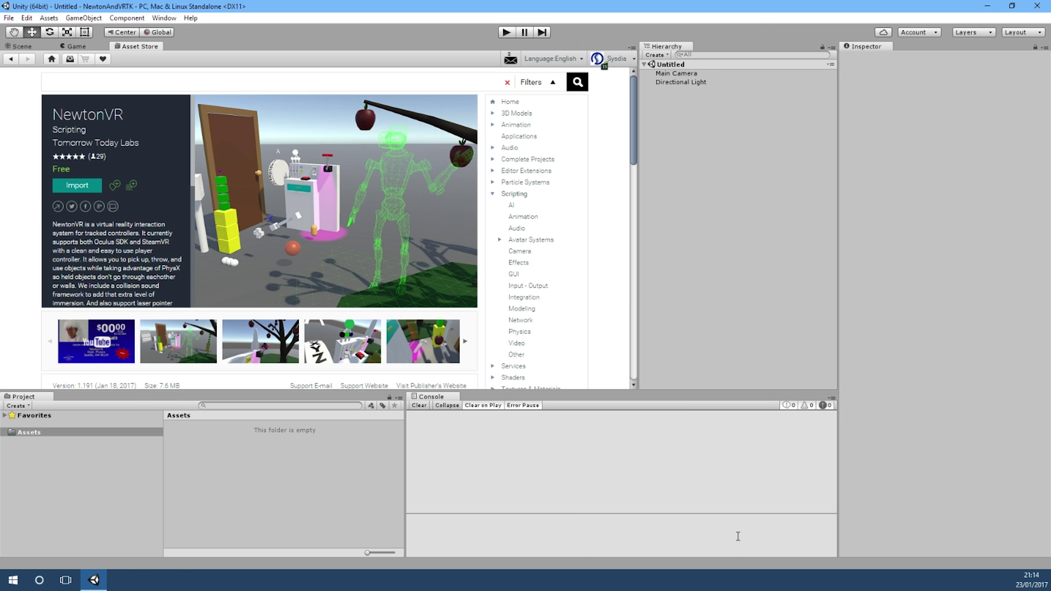
left_click(32, 49)
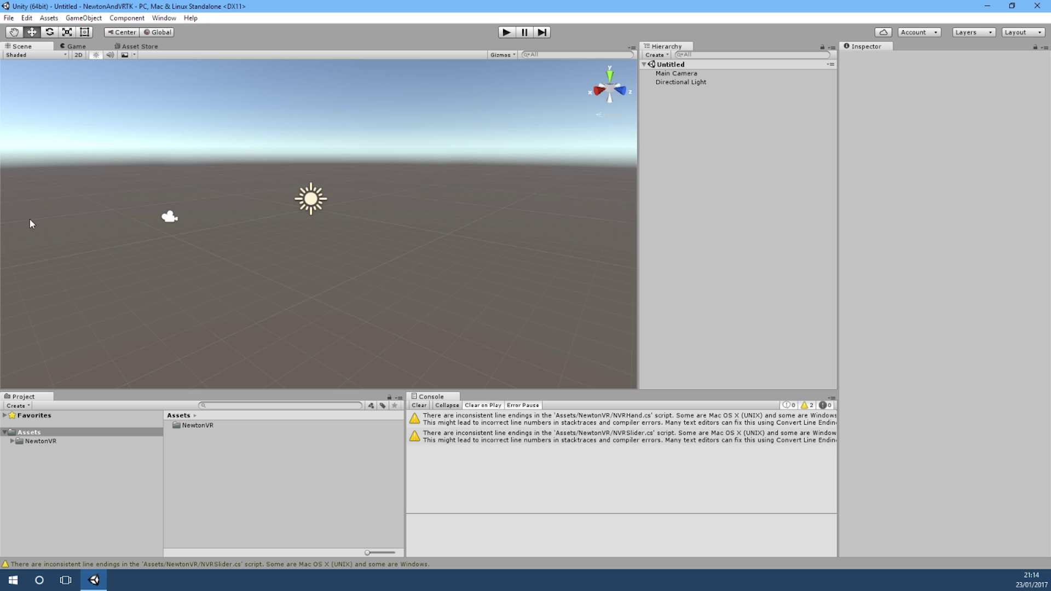
left_click(41, 443)
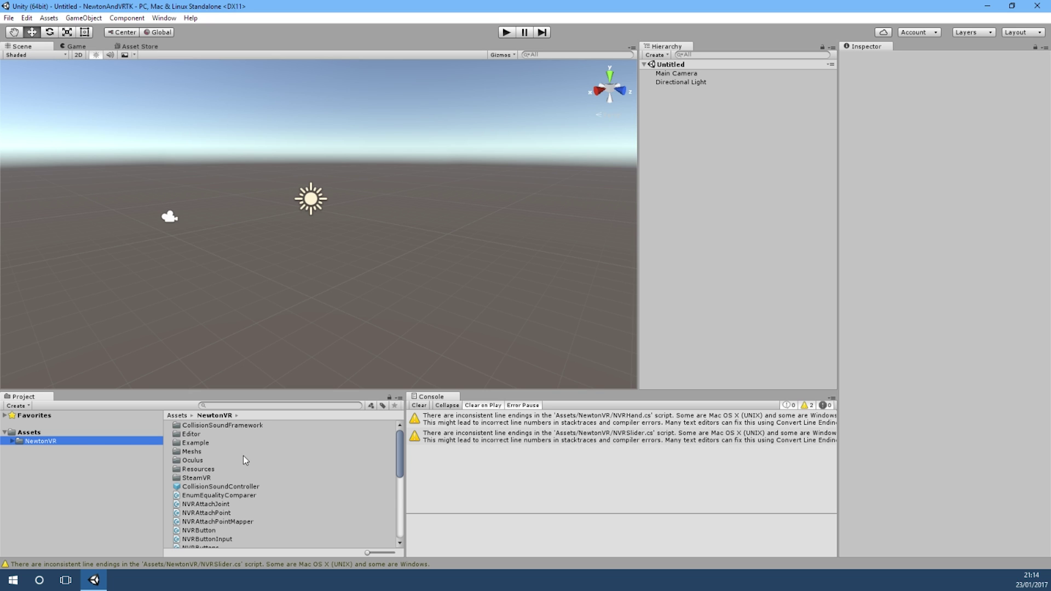
scroll(244, 455, "down", 8)
scroll(241, 460, "up", 8)
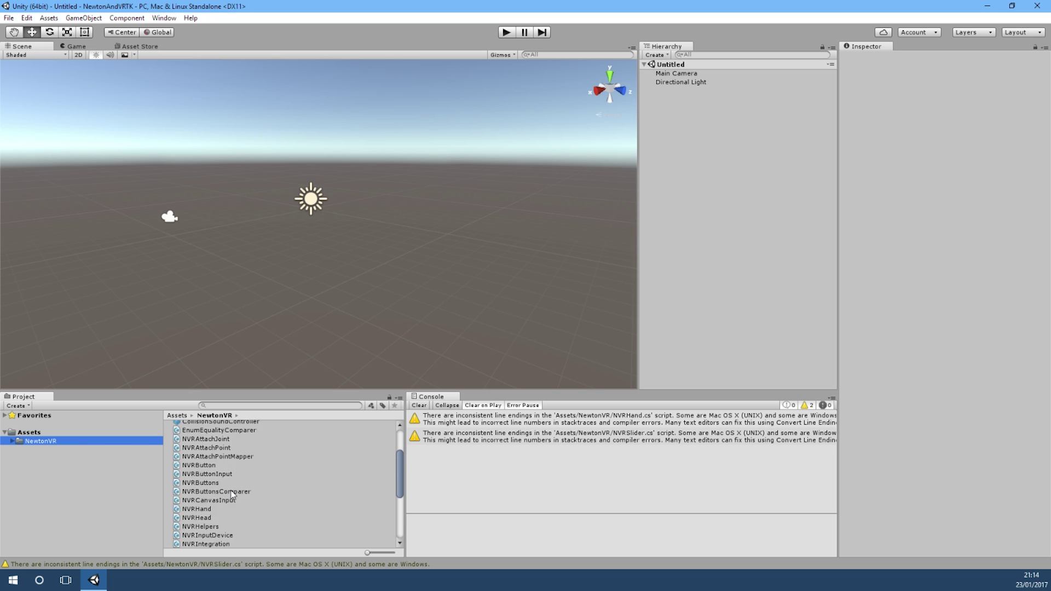
- Open NVRExampleScene from the Example folder and look around the apple tree
left_click(196, 443)
double_click(196, 443)
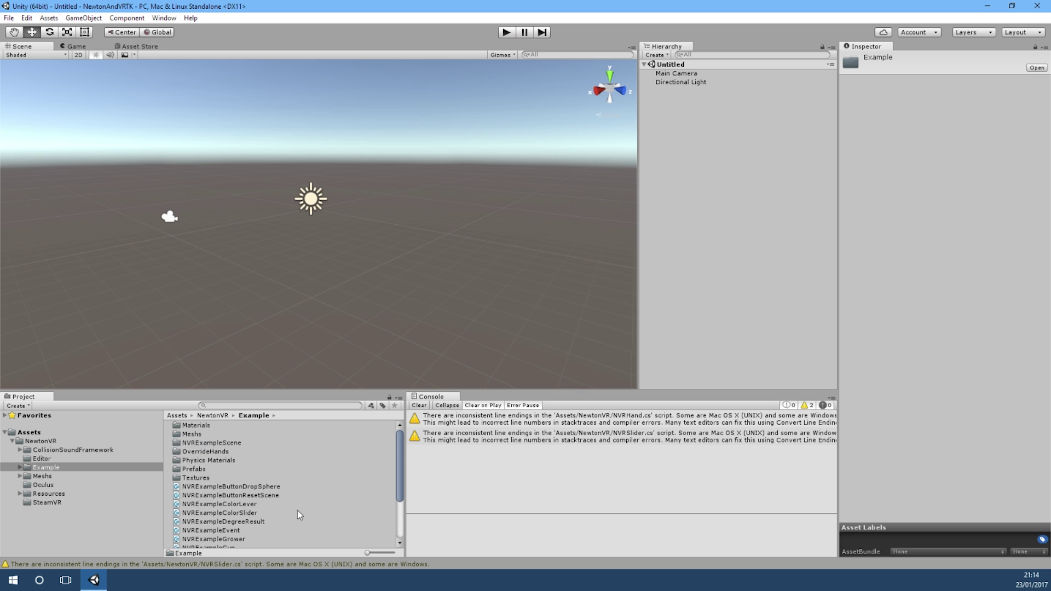
scroll(266, 483, "down", 3)
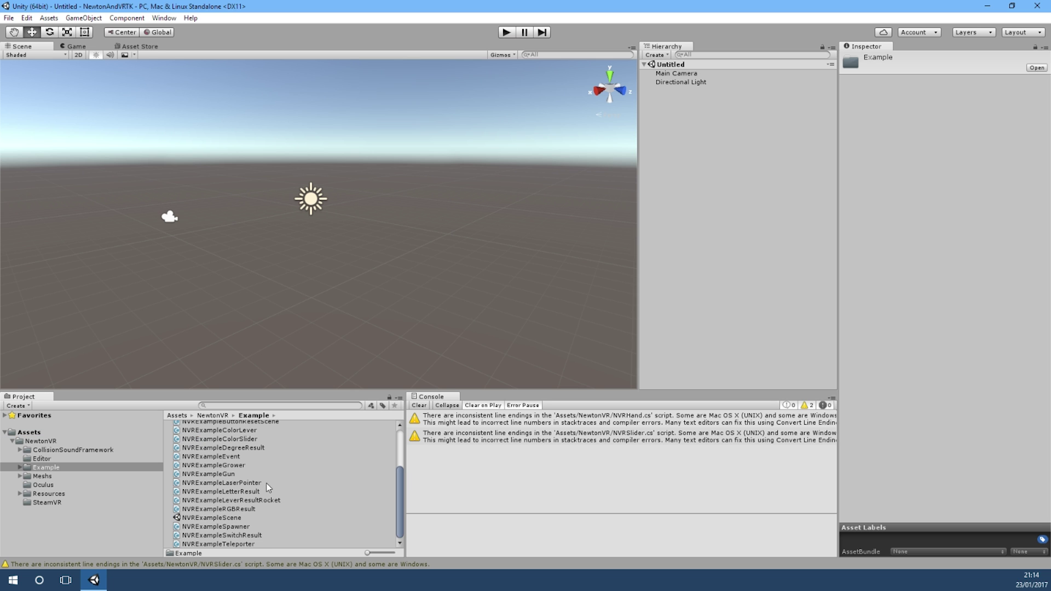
double_click(190, 518)
right_click_drag(265, 339, 173, 281)
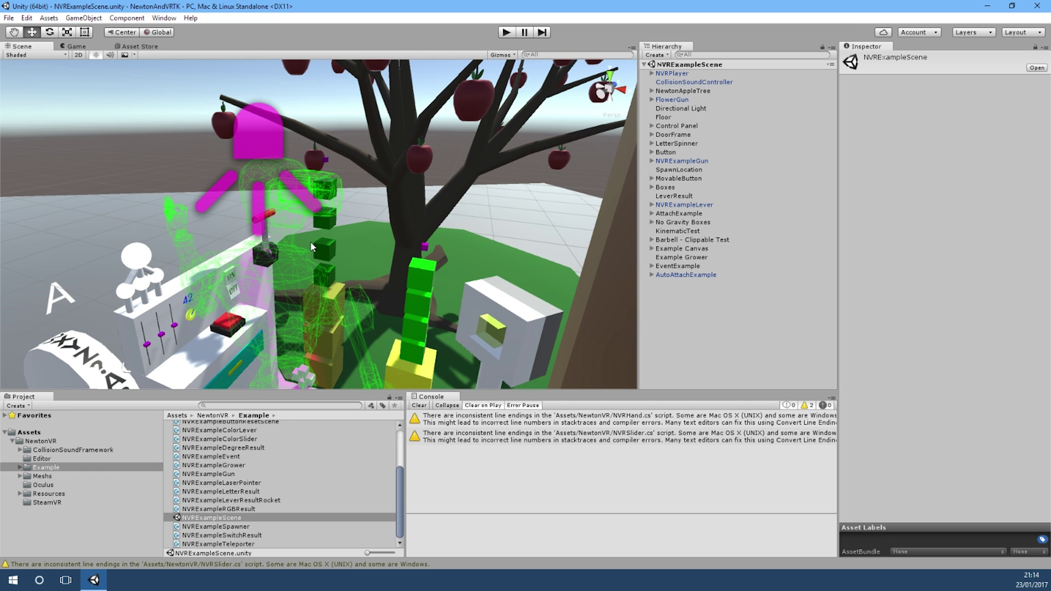
right_click_drag(311, 247, 336, 309)
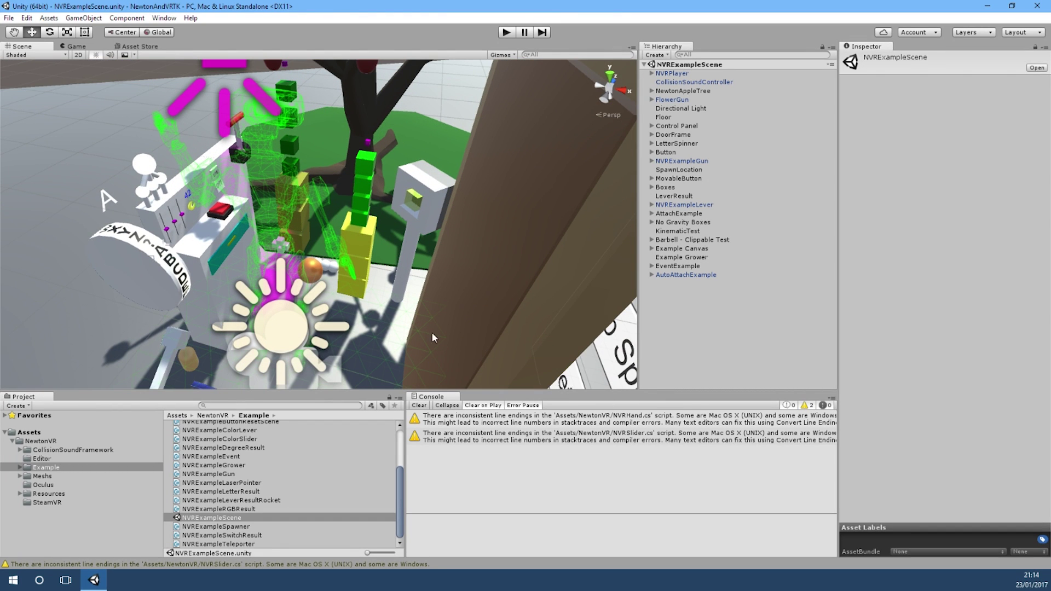
- Install the SteamVR Plugin from NVRPlayer's script and tick Enable SteamVR on NVRPlayer
left_click(684, 73)
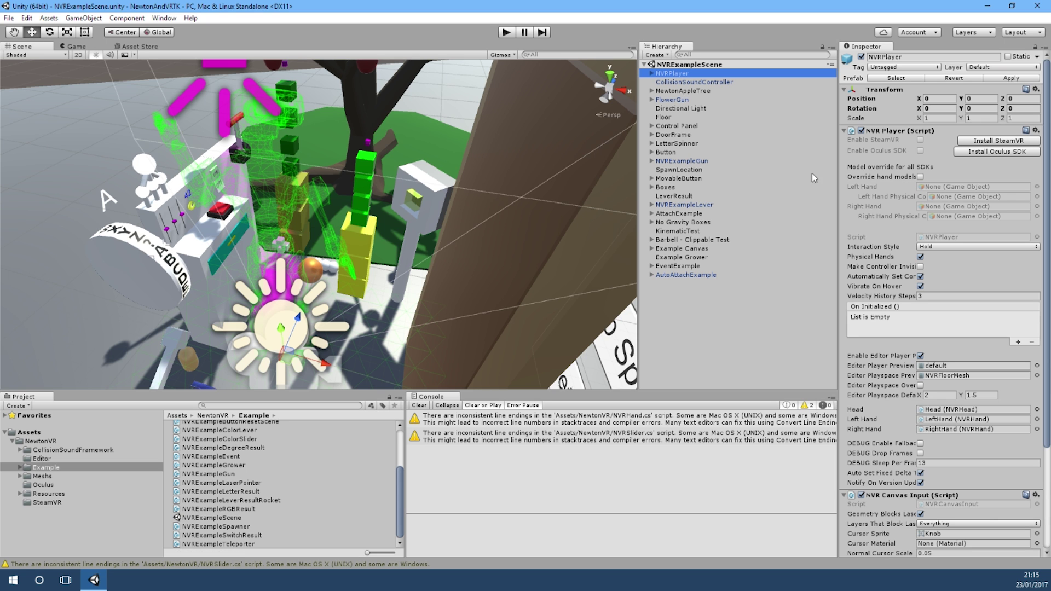
left_click(999, 142)
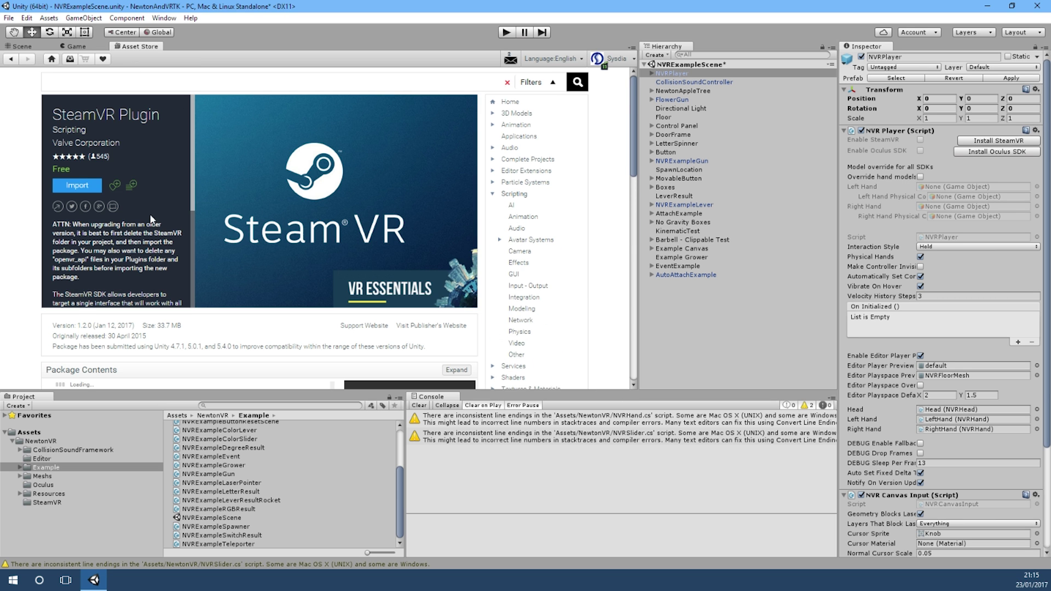
left_click(76, 186)
left_click(745, 535)
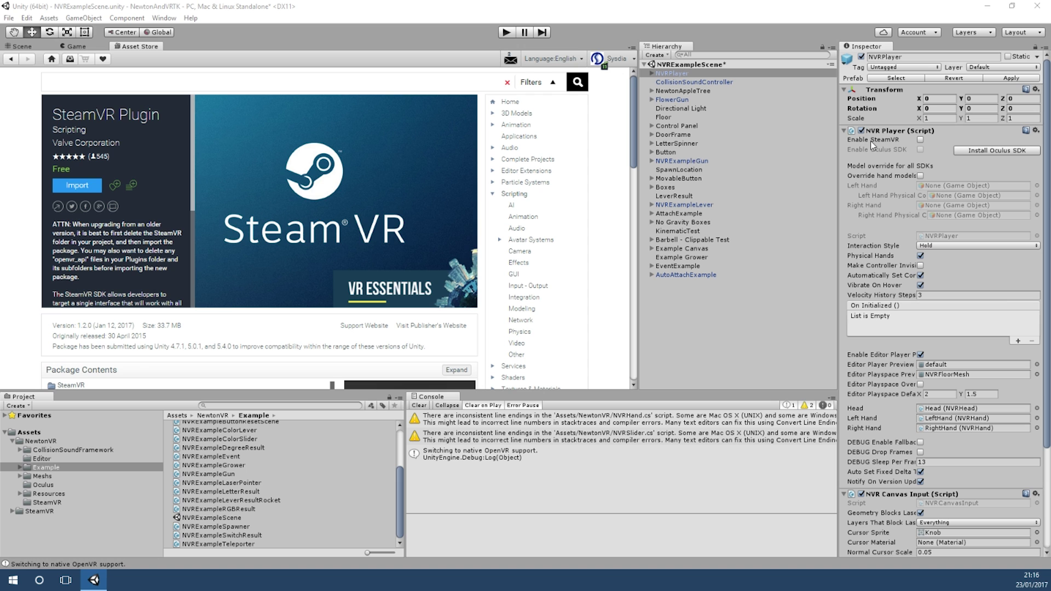
left_click(920, 140)
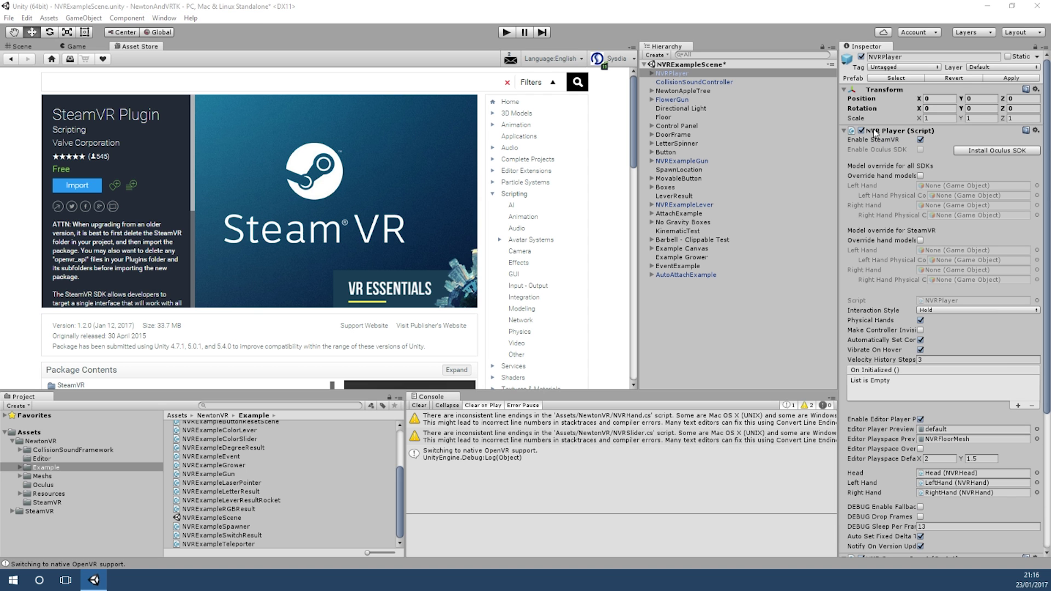
left_click(19, 46)
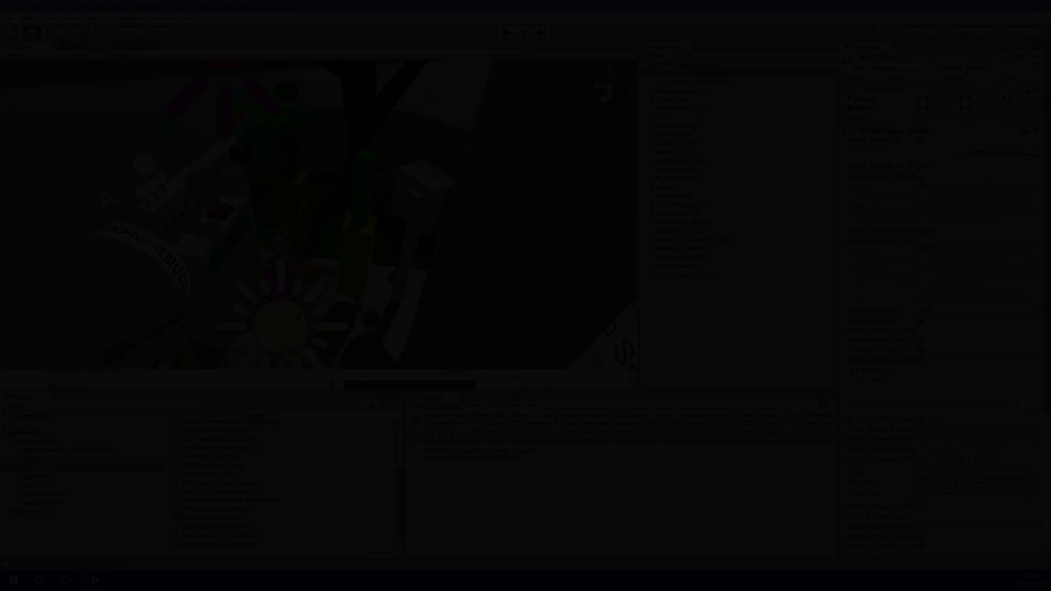
- Enter Play mode and try the example scene with the VR headset and controllers
left_click(505, 32)
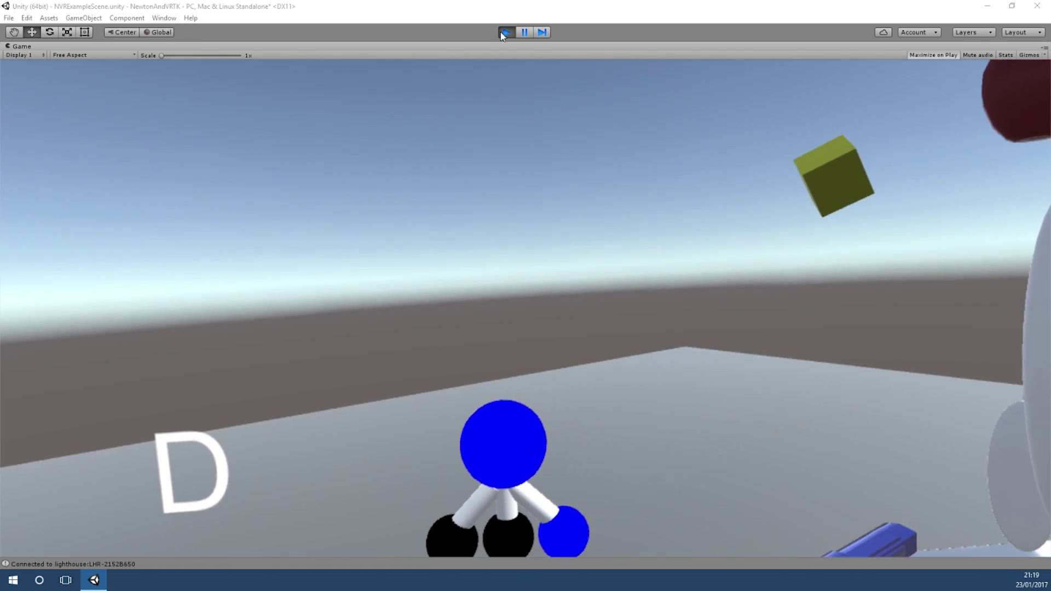
- Stop Play mode, search the Asset Store for VRTK and import the VRTK package
left_click(504, 33)
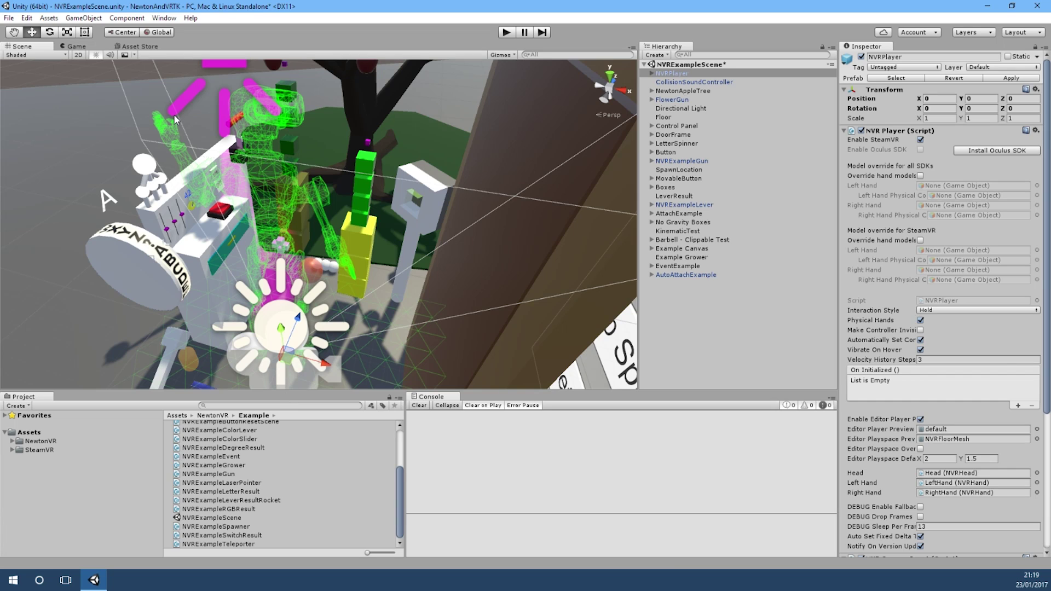
left_click(146, 47)
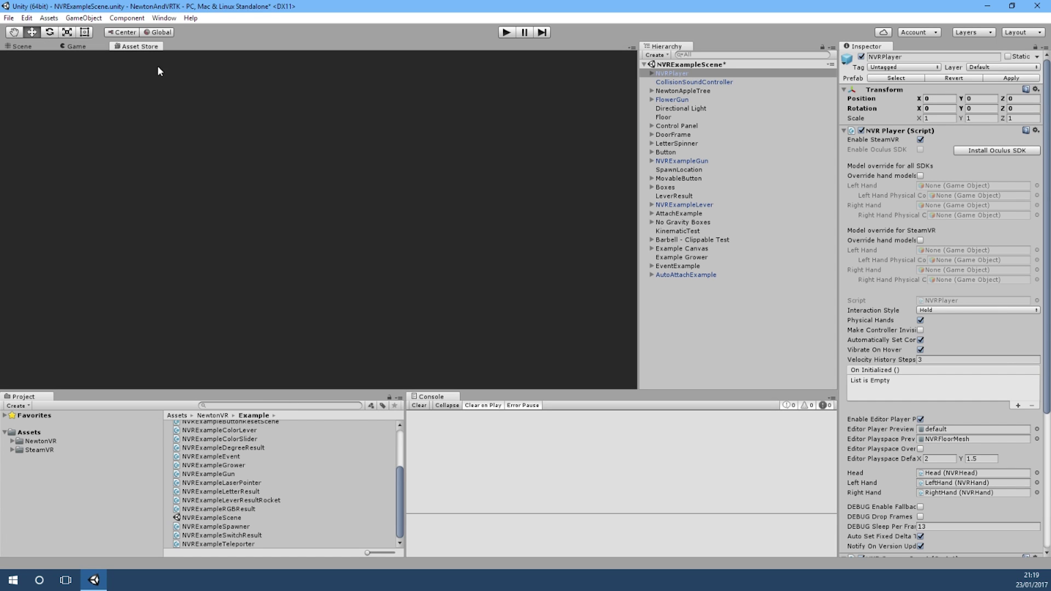
type("v")
key("Return")
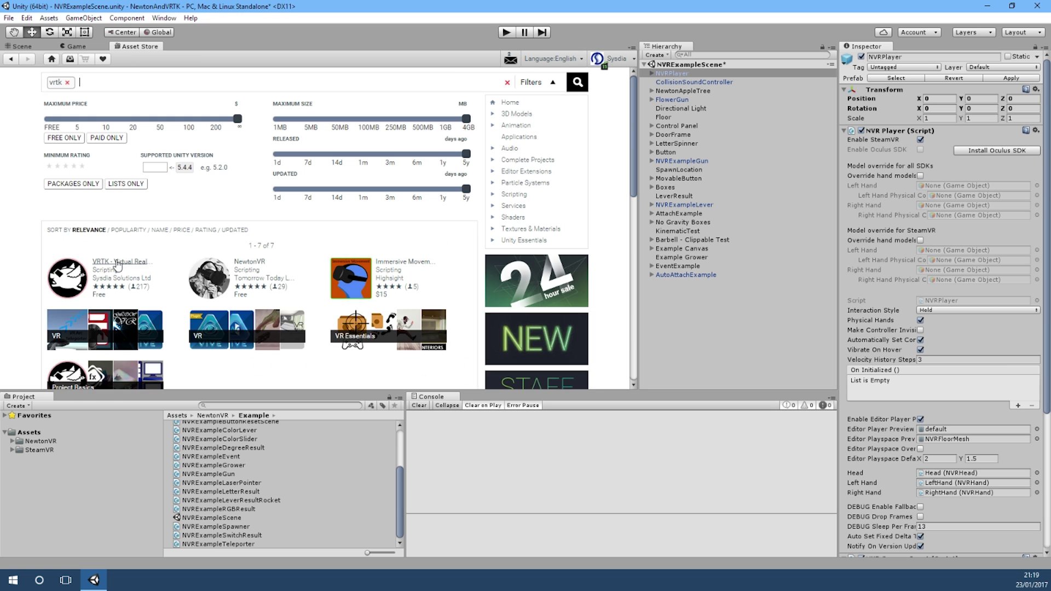
left_click(116, 259)
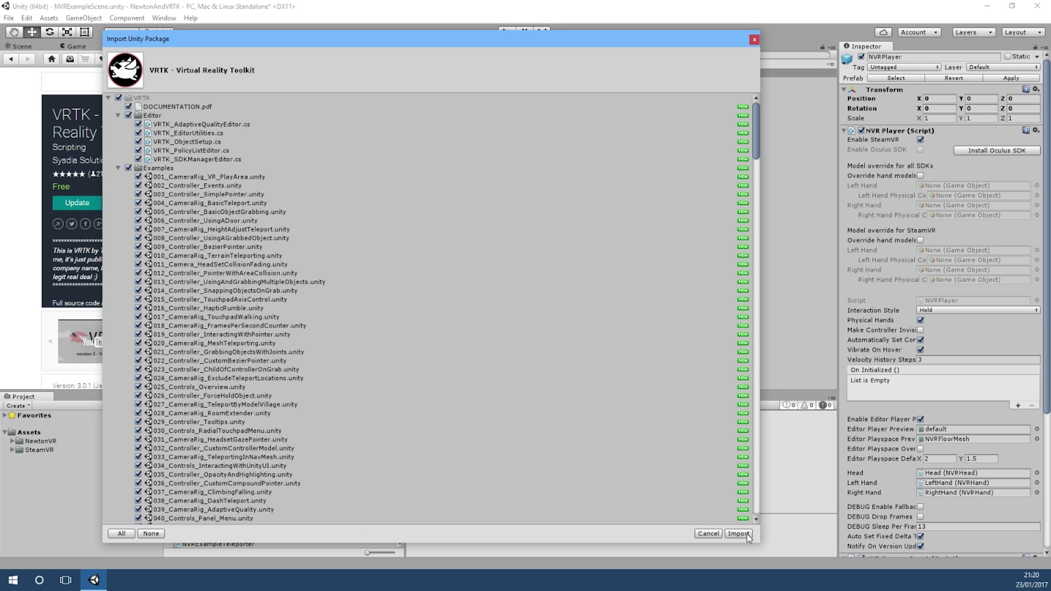
left_click(738, 533)
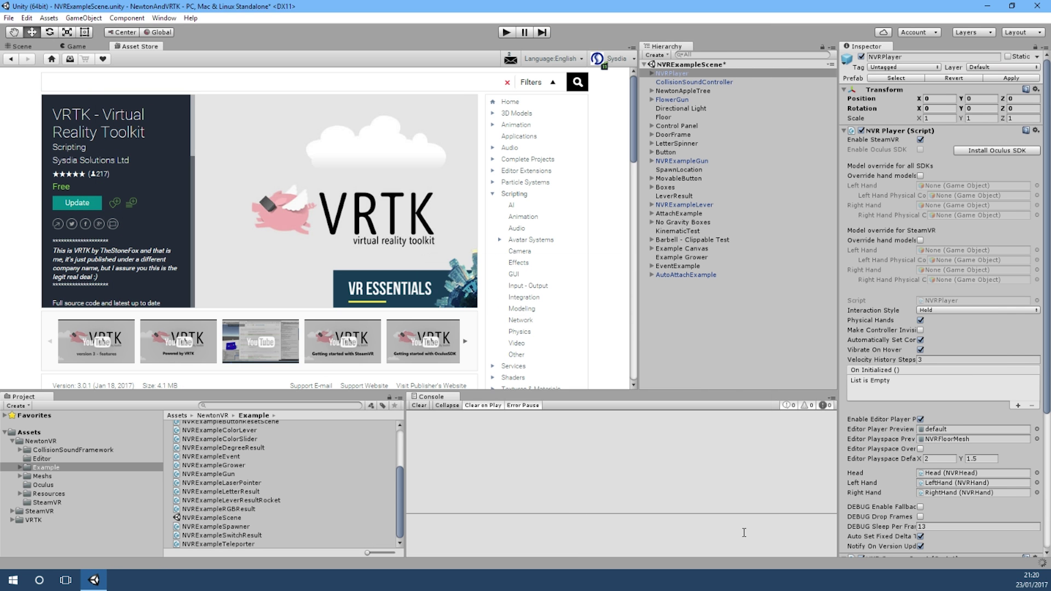
- Create an empty GameObject at the scene root and name it VRTK
left_click(21, 46)
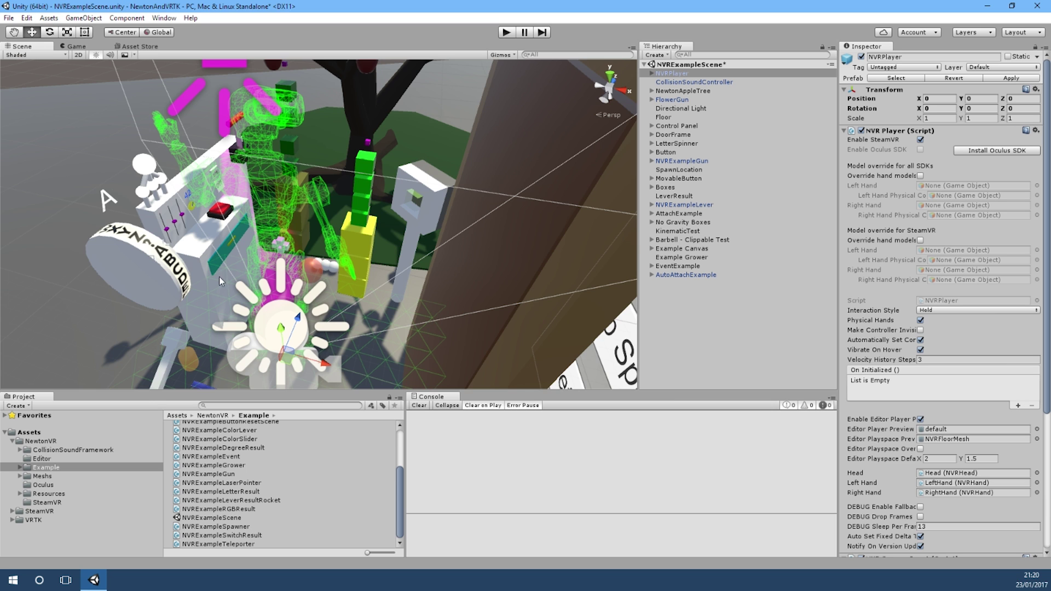
left_click_drag(342, 339, 356, 291, "alt")
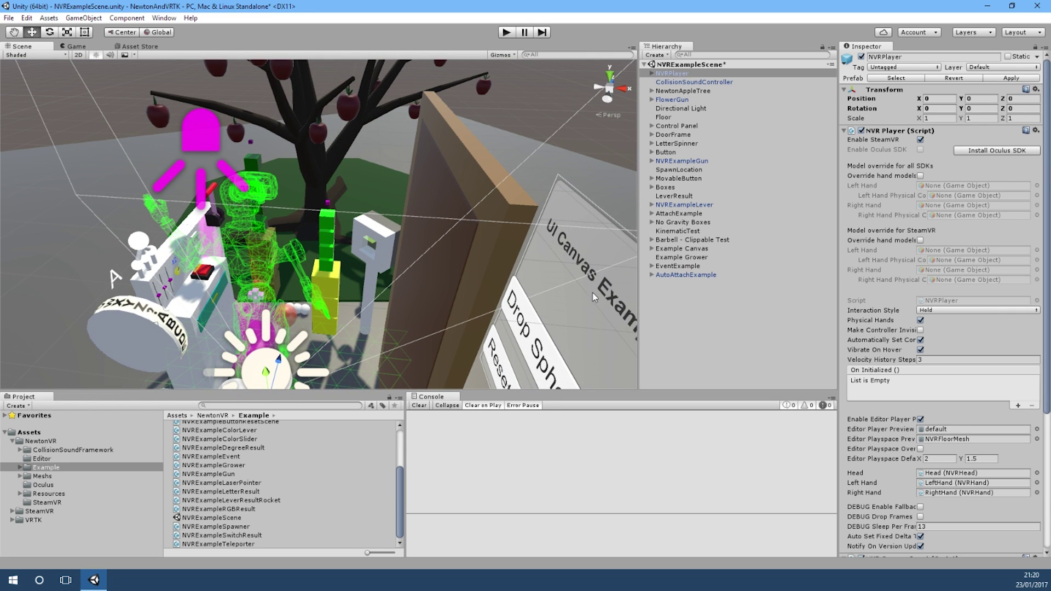
right_click(671, 300)
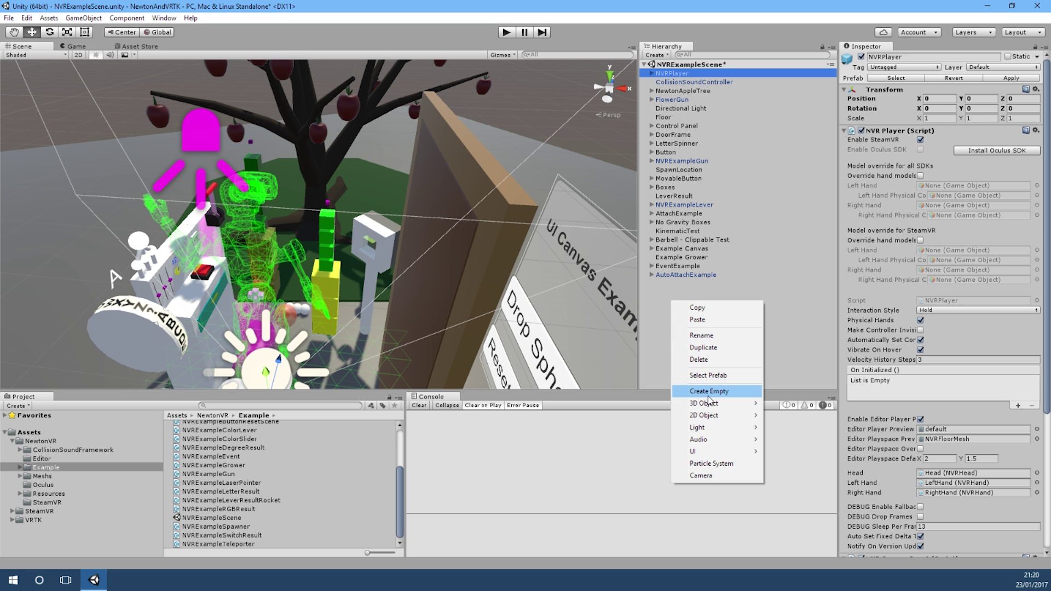
left_click(724, 391)
key("ctrl+z")
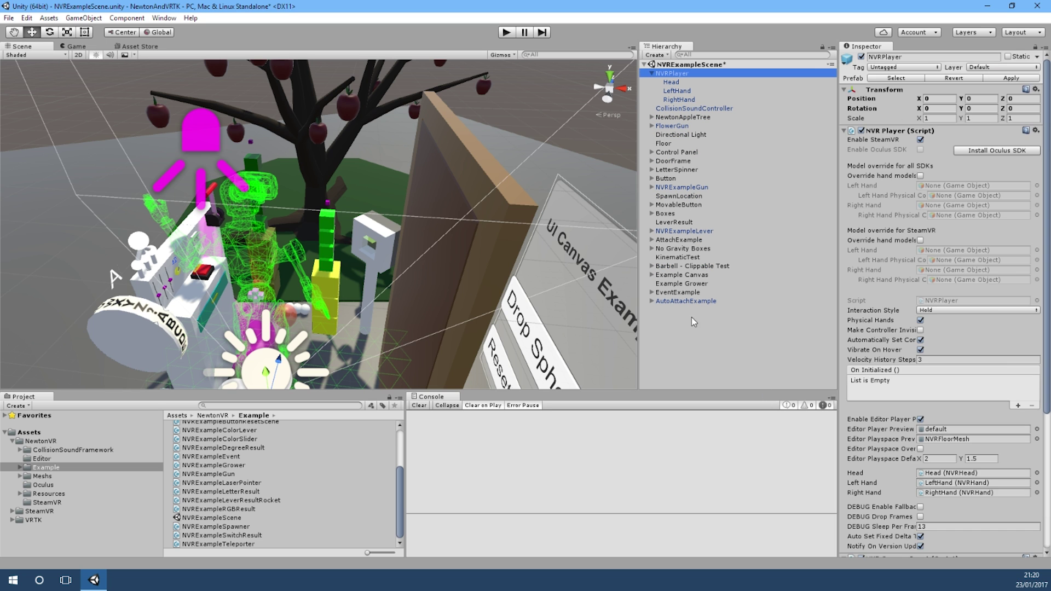
right_click(686, 326)
left_click(706, 415)
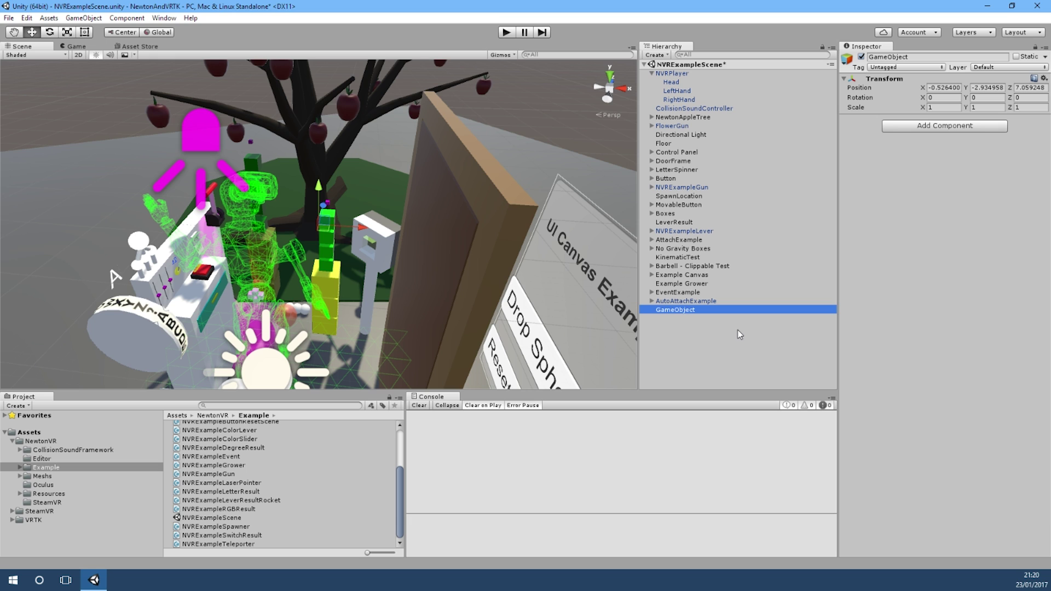
key("F2")
type("VRTK")
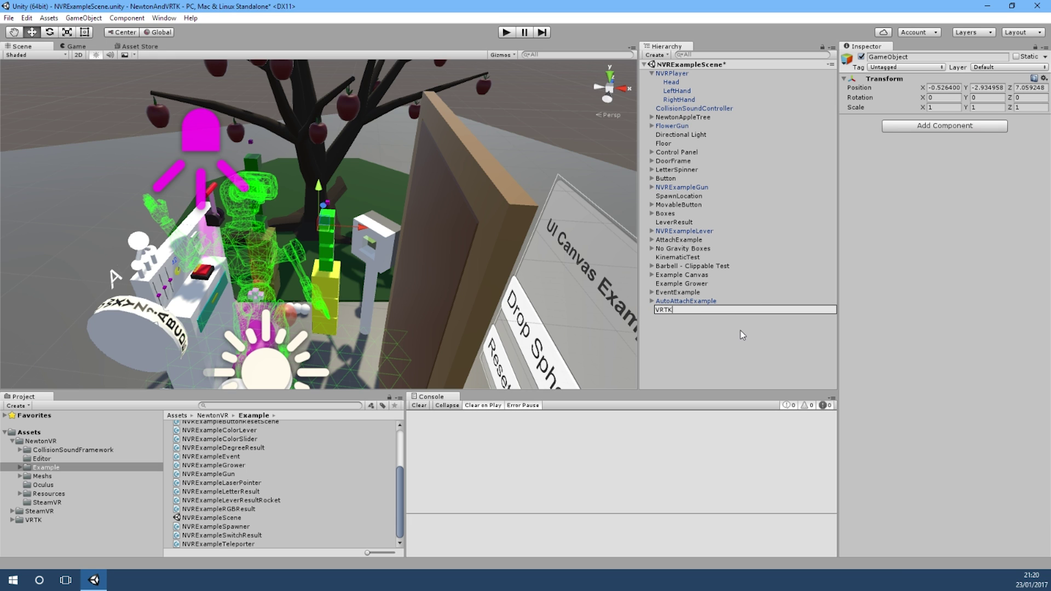
key("Return")
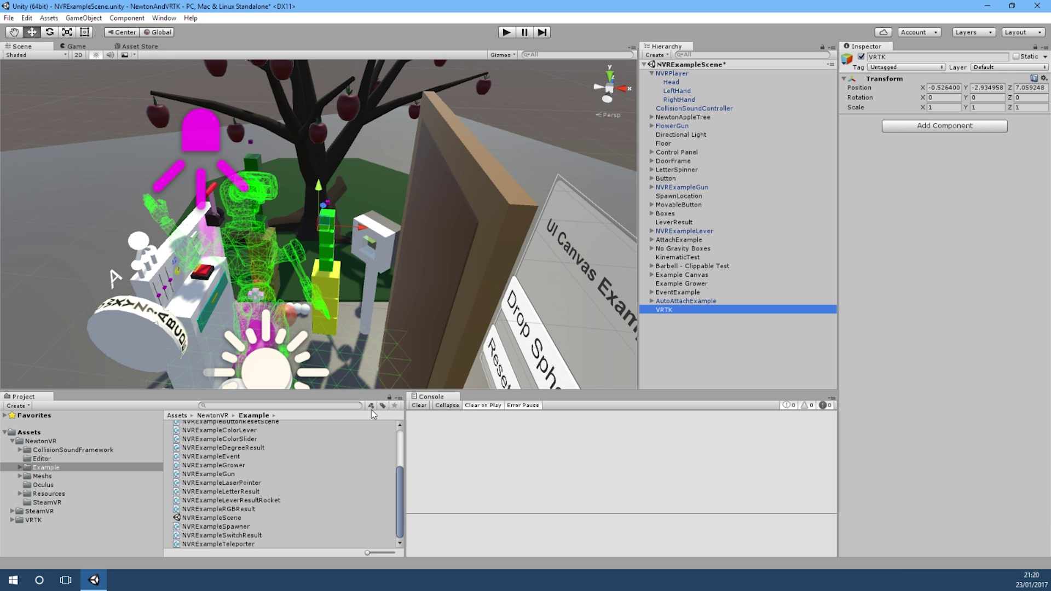
- Drag VRTK_SDKManager from VRTK > Scripts > Utilities onto the VRTK object's Inspector
left_click(9, 520)
left_click(12, 520)
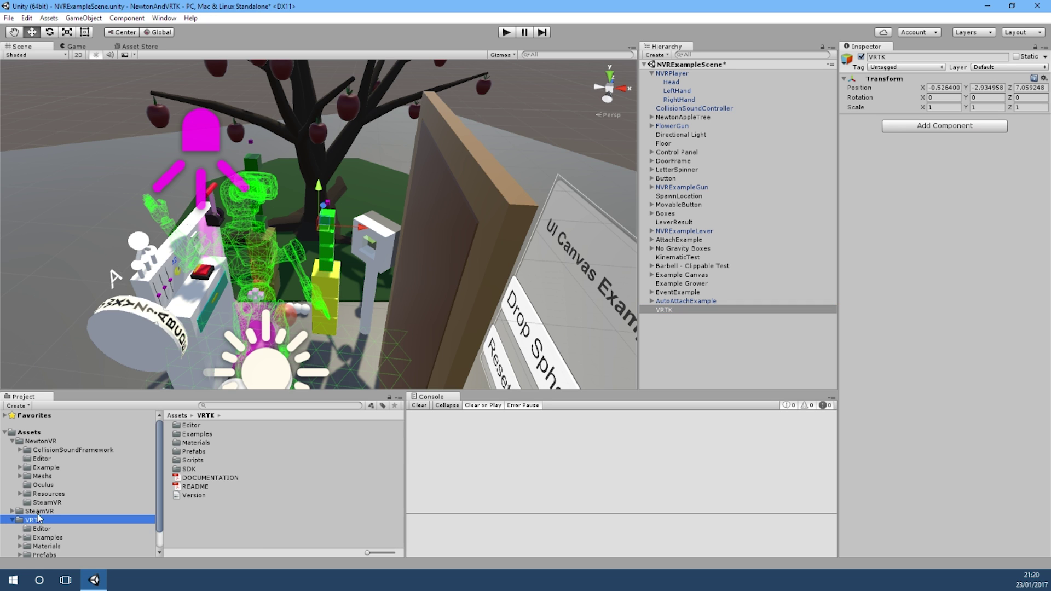
scroll(38, 518, "down", 1)
left_click(43, 541)
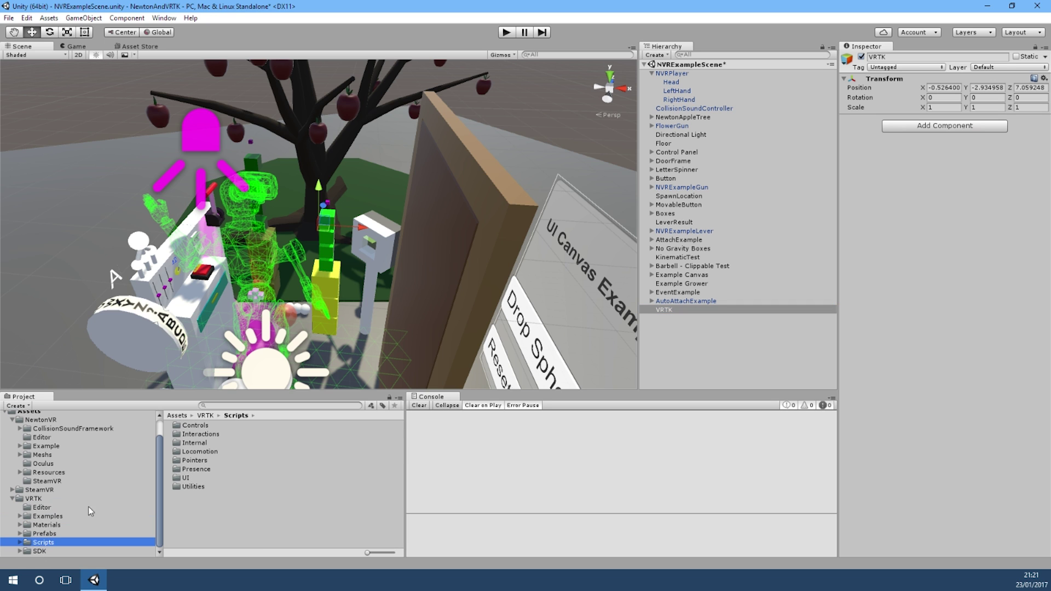
double_click(184, 488)
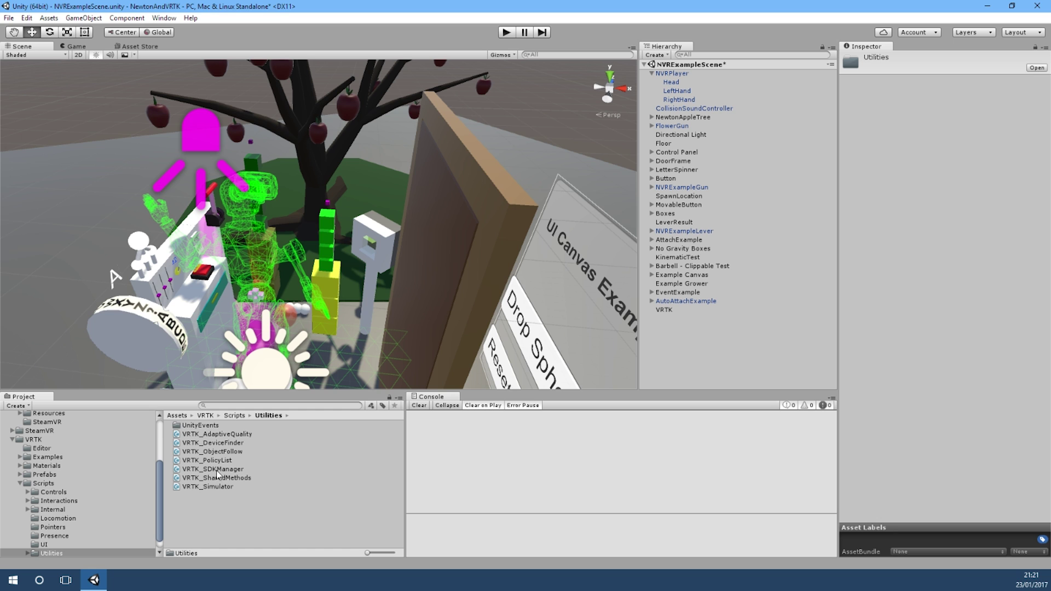
left_click(666, 310)
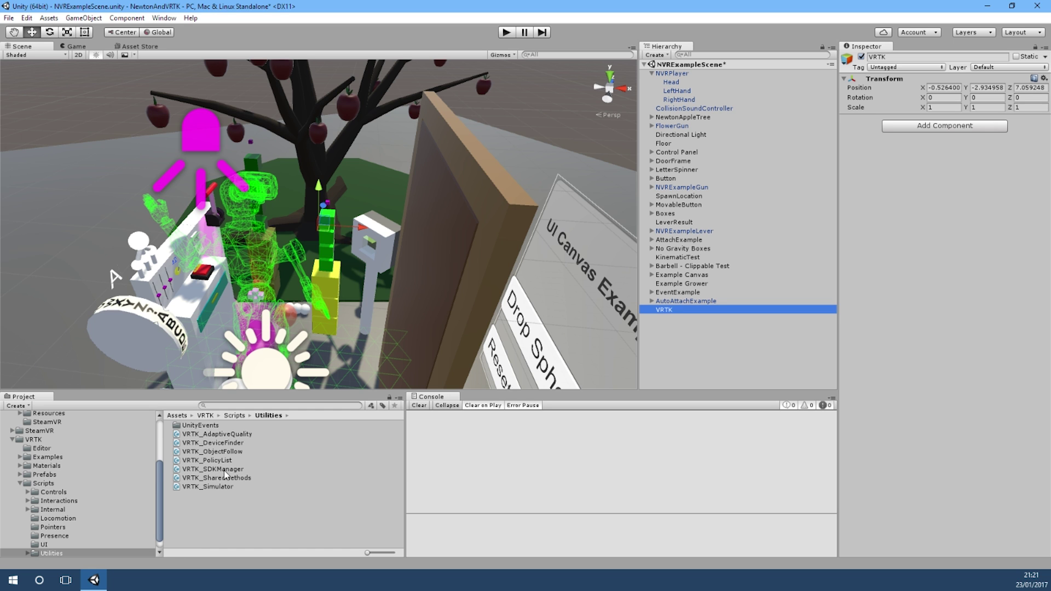
left_click_drag(214, 469, 968, 309)
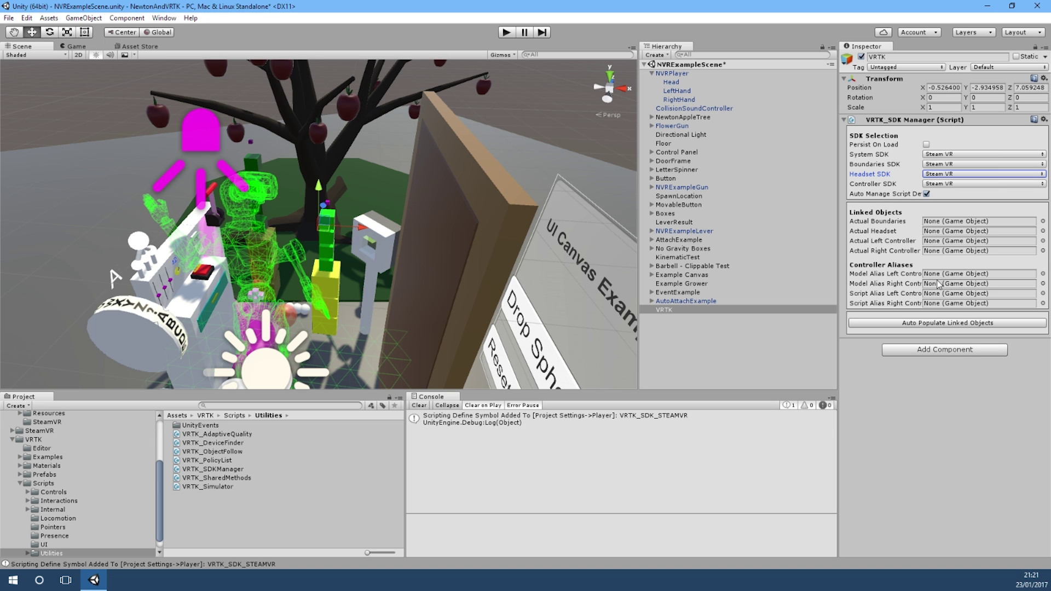
- Link NVRPlayer, Head, LeftHand, RightHand as boundaries/headset/controllers, plus LeftHand/RightHand model aliases
left_click_drag(672, 74, 948, 224)
left_click_drag(671, 82, 936, 233)
left_click_drag(678, 91, 963, 244)
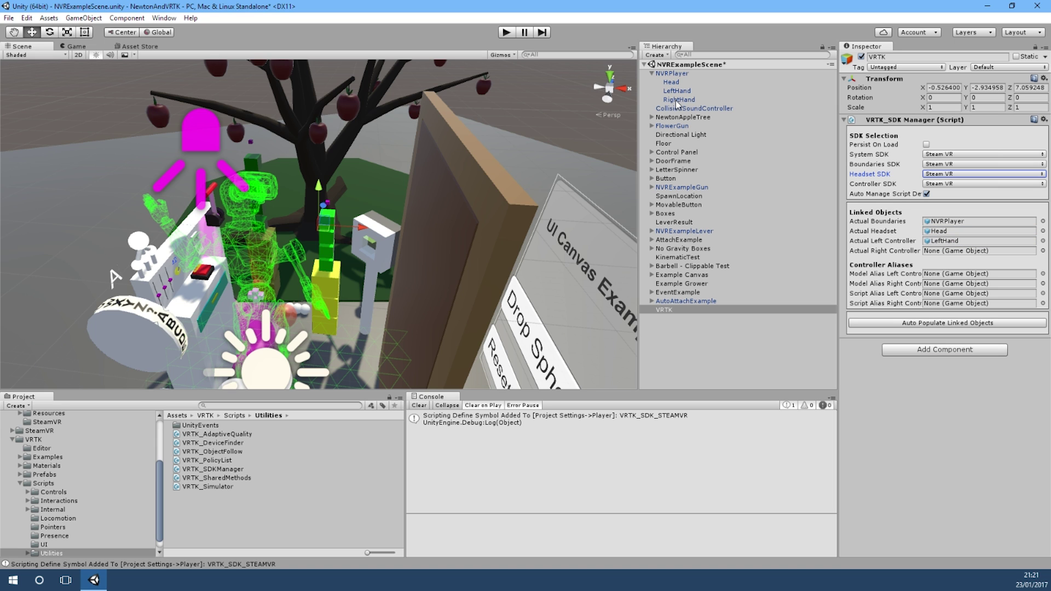
left_click_drag(678, 100, 941, 253)
left_click_drag(678, 91, 952, 276)
left_click_drag(678, 101, 950, 286)
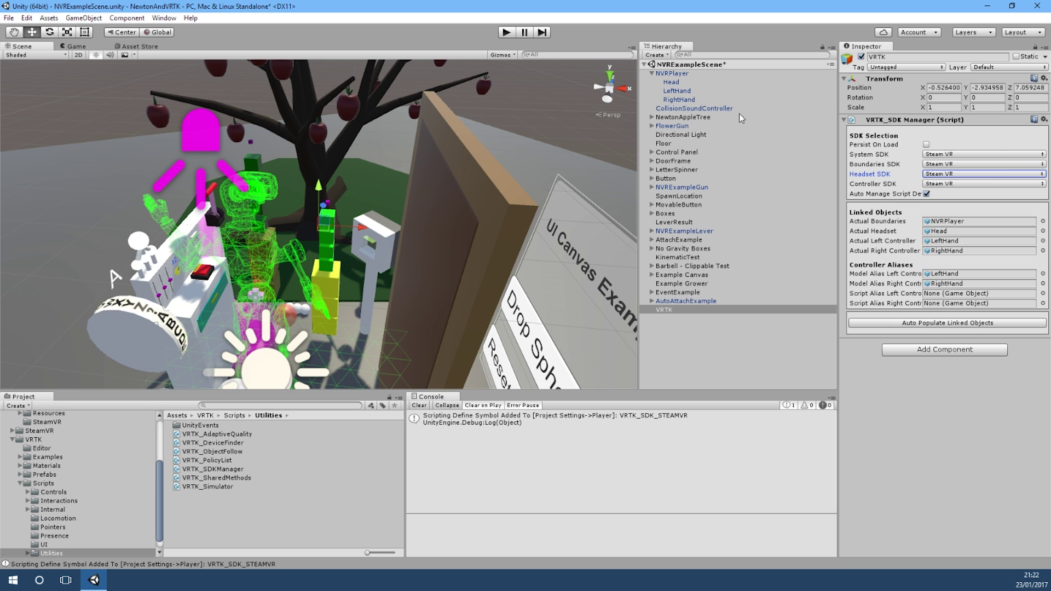
- Add an empty child under VRTK named PlayArea
right_click(667, 311)
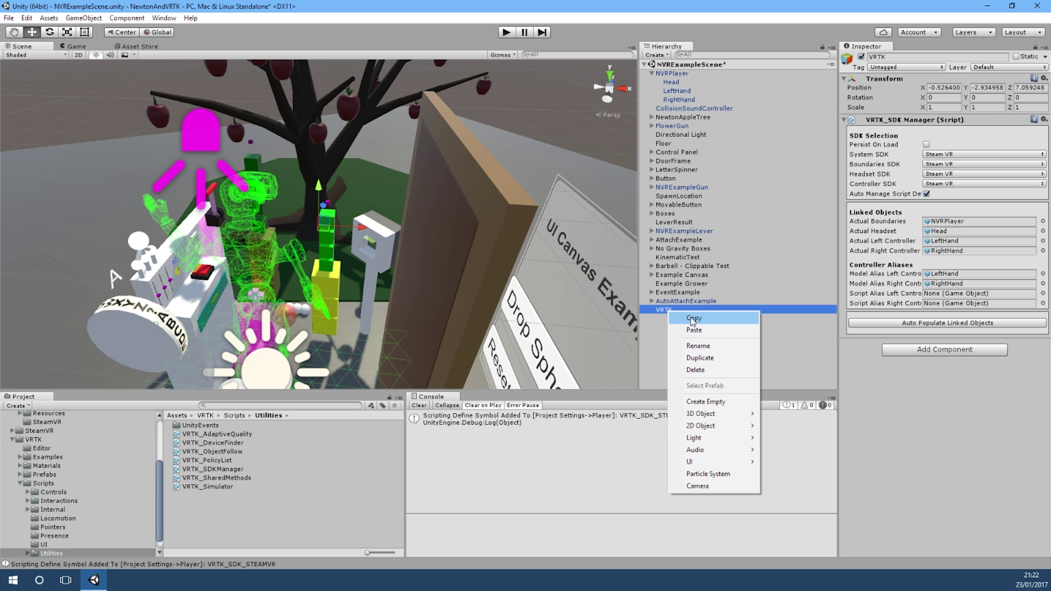
left_click(722, 405)
left_click(686, 320)
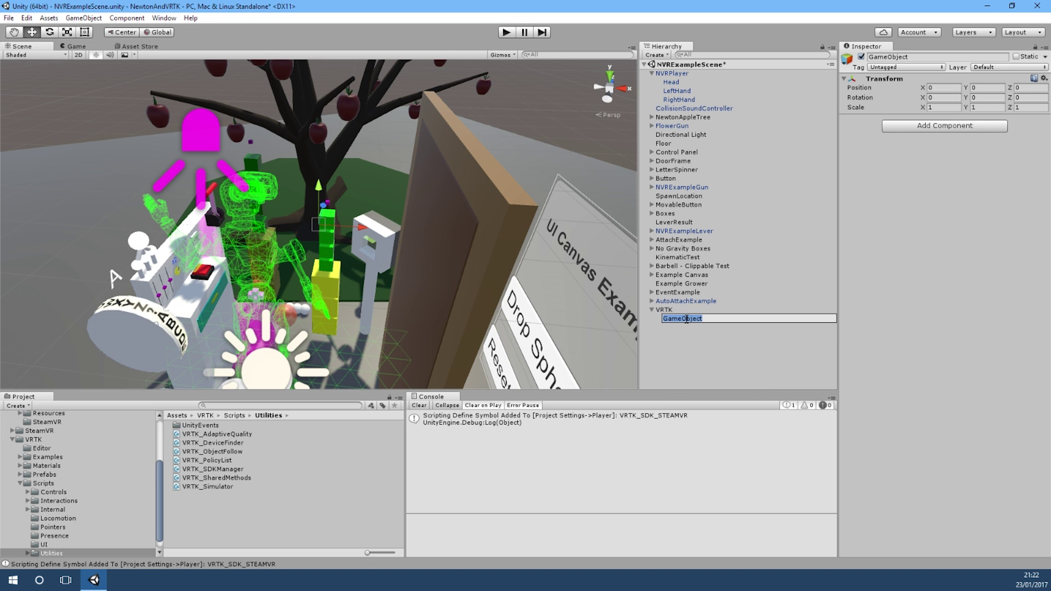
type("PlayArea")
key("Return")
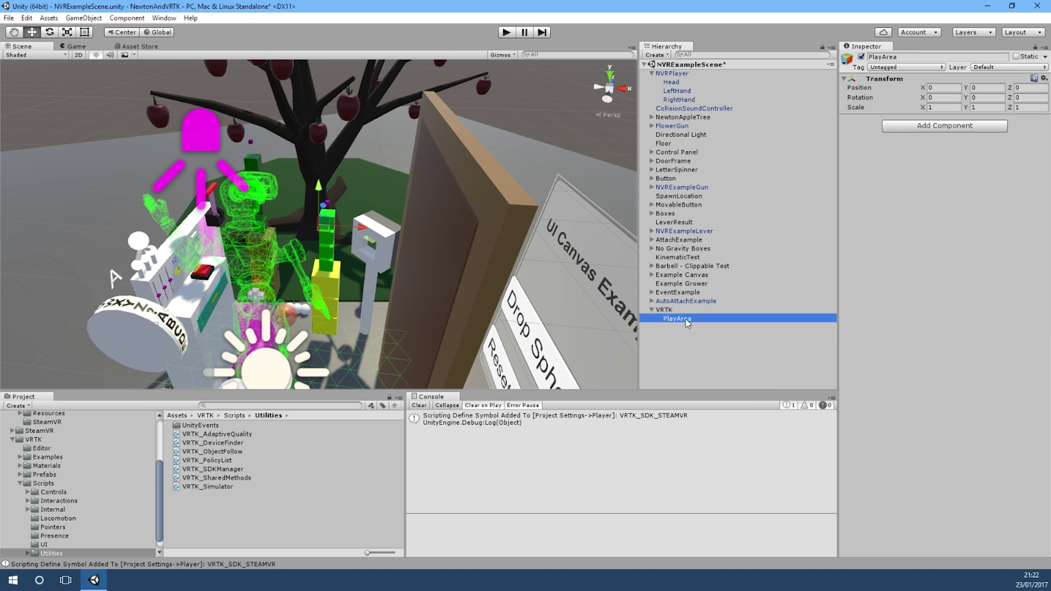
- Add a second empty child under VRTK named LeftController
right_click(681, 311)
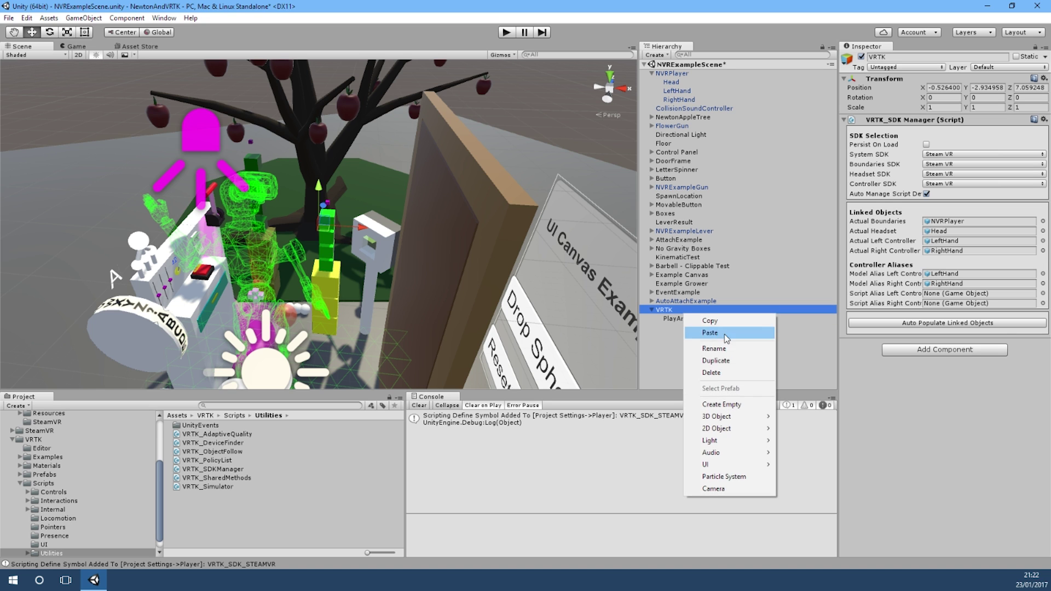
left_click(712, 404)
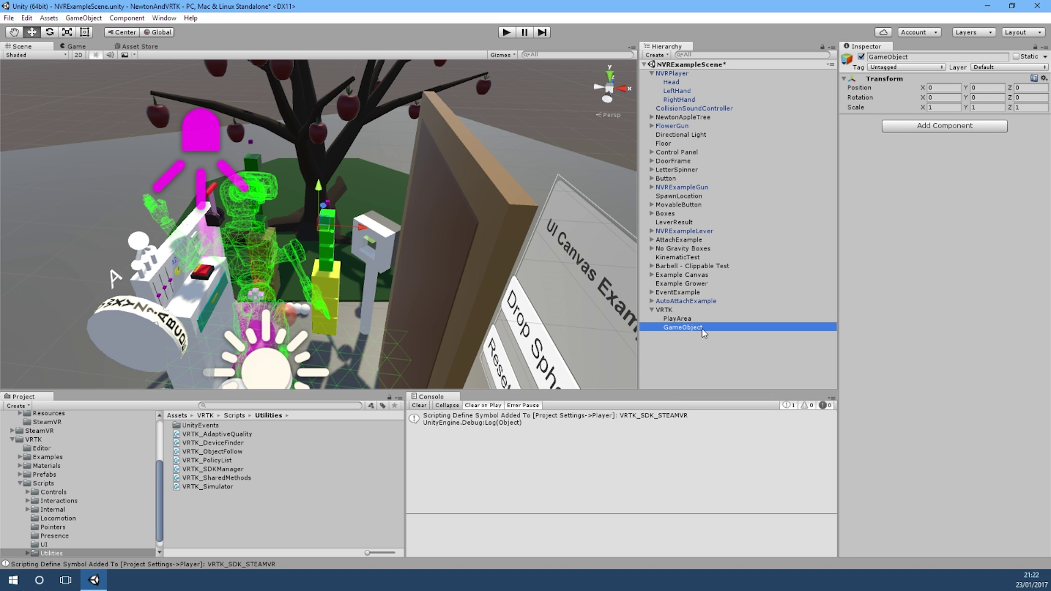
left_click(702, 329)
type("LeftControlle")
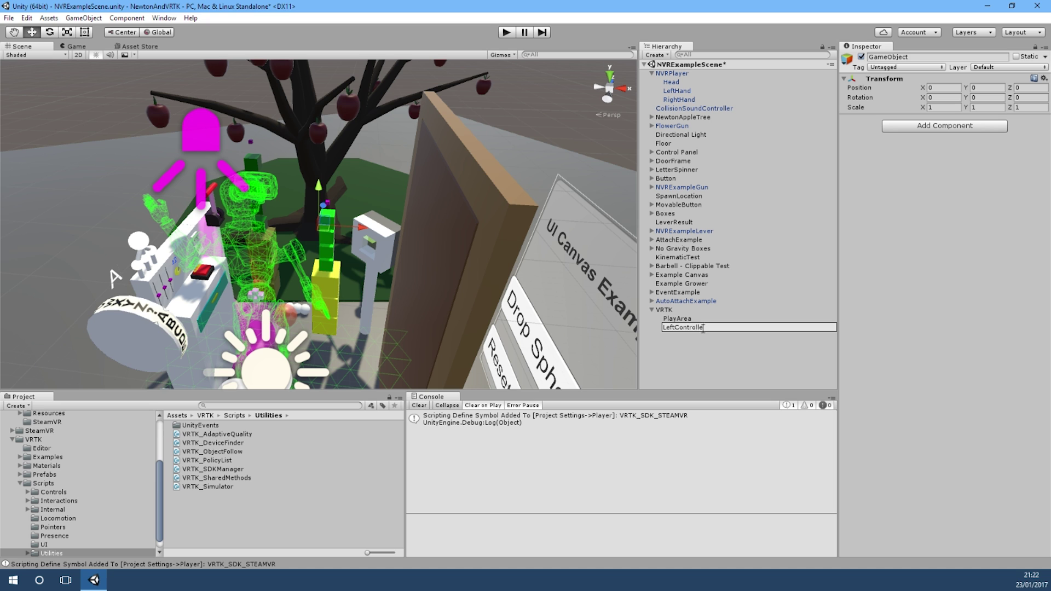
type("r")
key("Return")
- Add a third empty child under VRTK named RightController
right_click(681, 310)
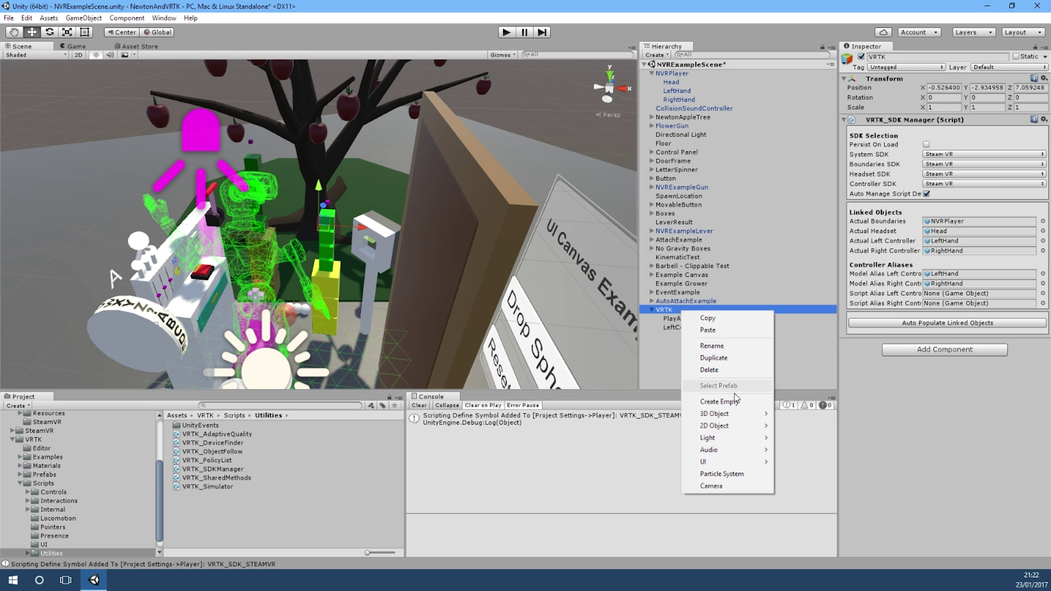
left_click(735, 399)
key("F2")
type("R")
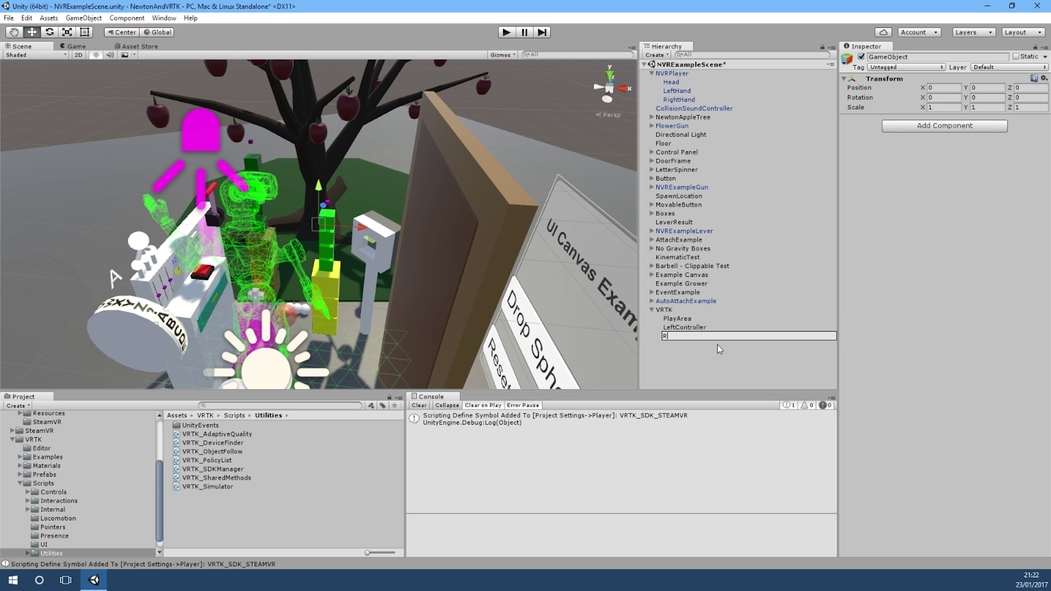
type("ightController")
key("Return")
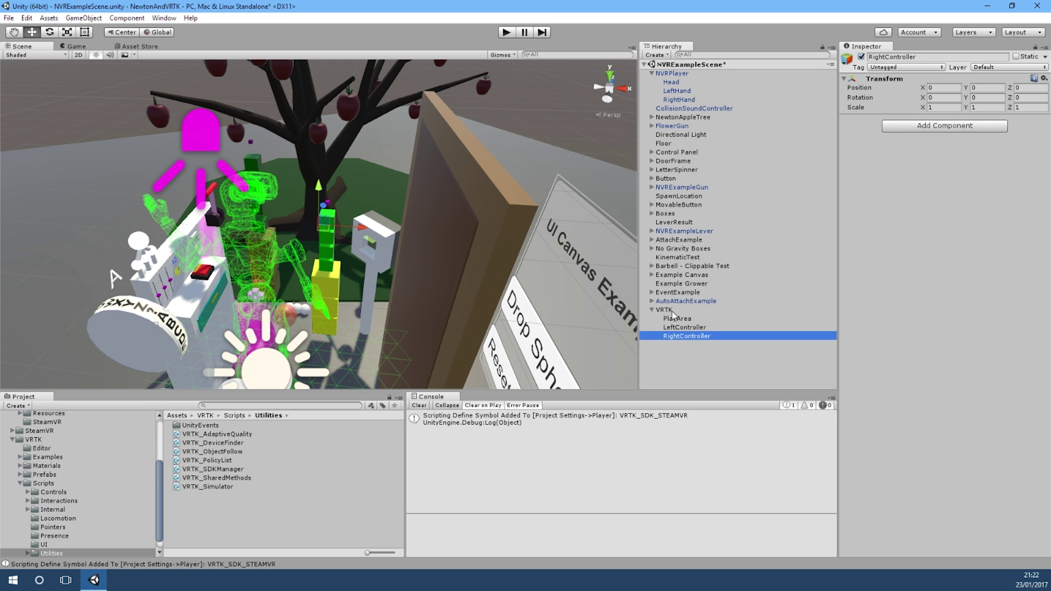
- Assign LeftController and RightController to the SDK Manager's left and right Script Alias fields
left_click(671, 310)
left_click_drag(693, 331, 940, 299)
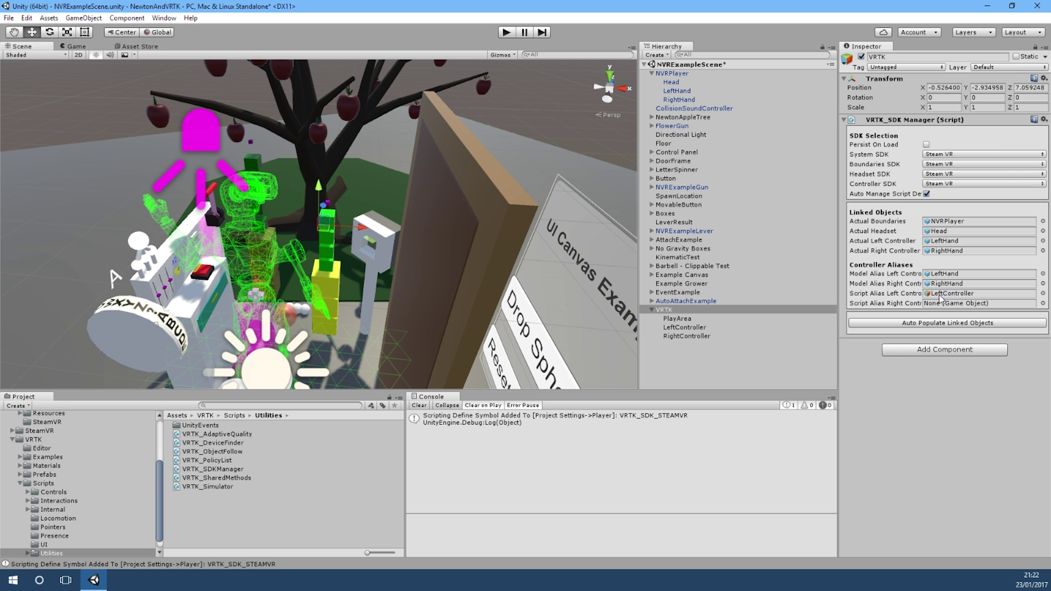
left_click_drag(694, 336, 948, 310)
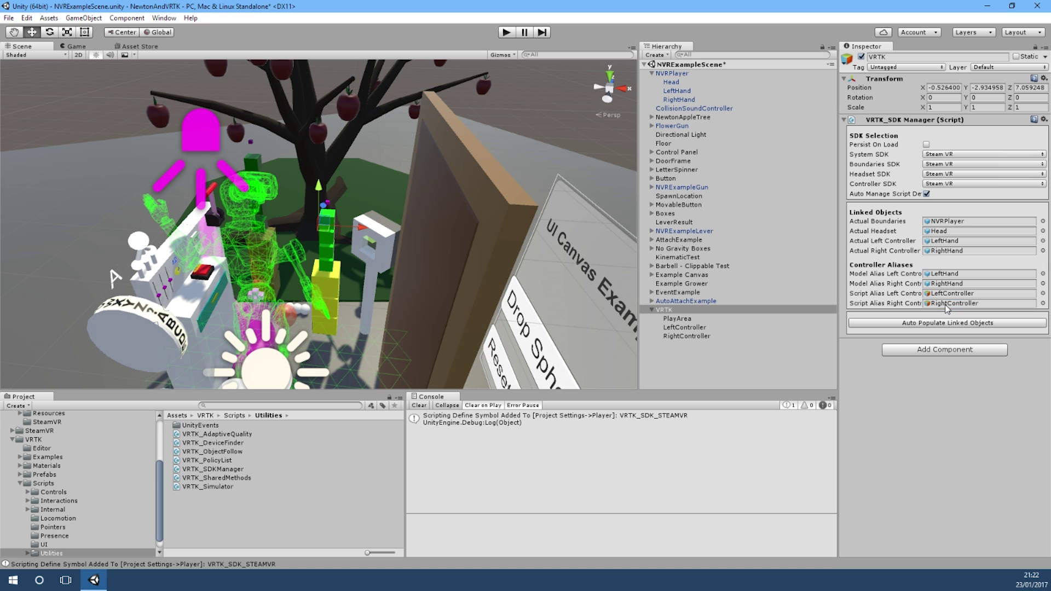
- Add VRTK_Controller Events and VRTK_Simple Pointer scripts to both RightController and LeftController
left_click(692, 336)
left_click(691, 327, "ctrl")
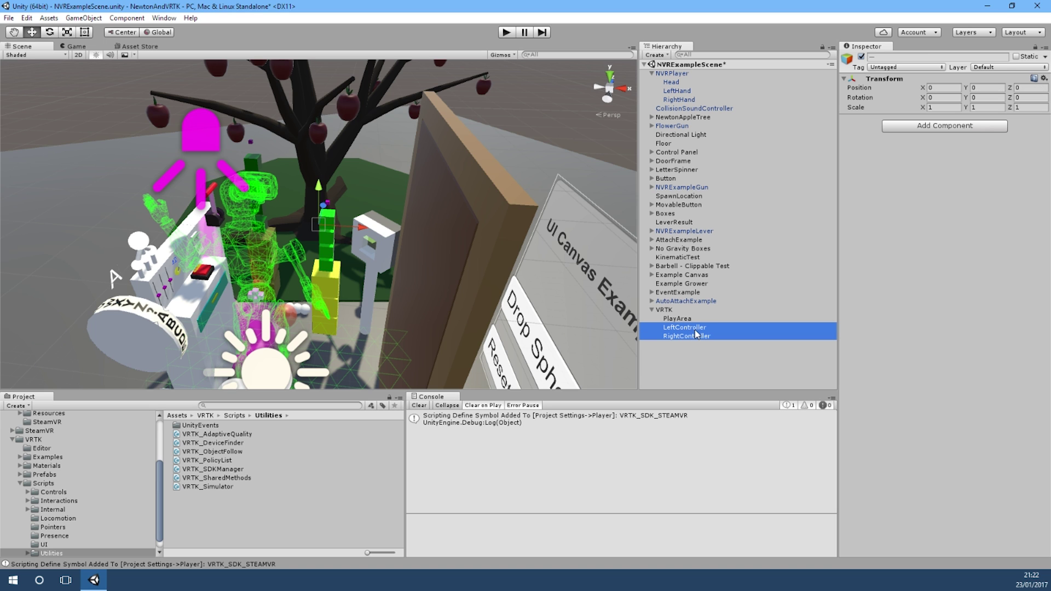
left_click(924, 126)
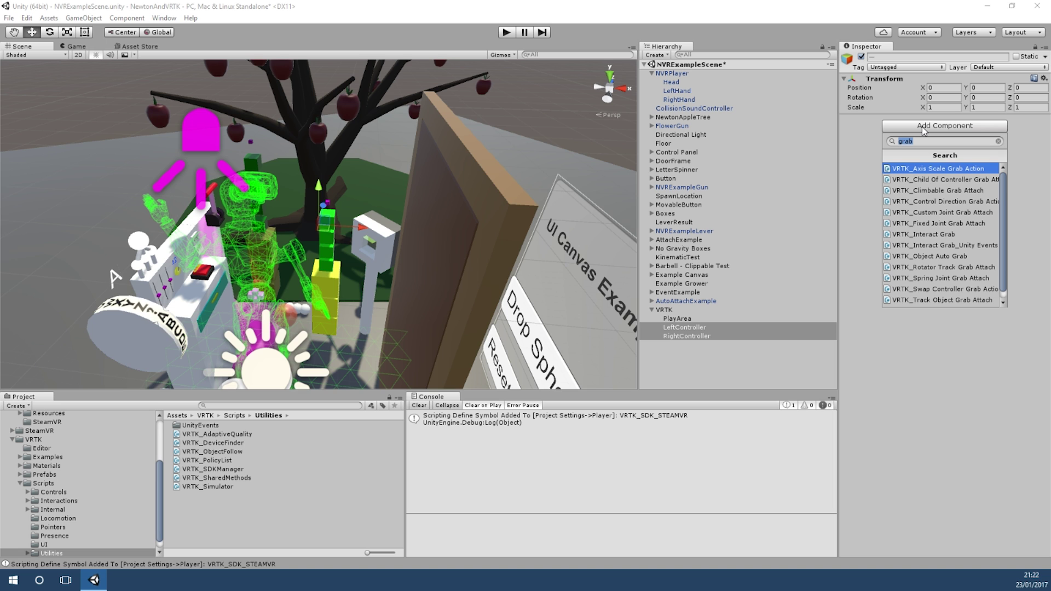
type("events")
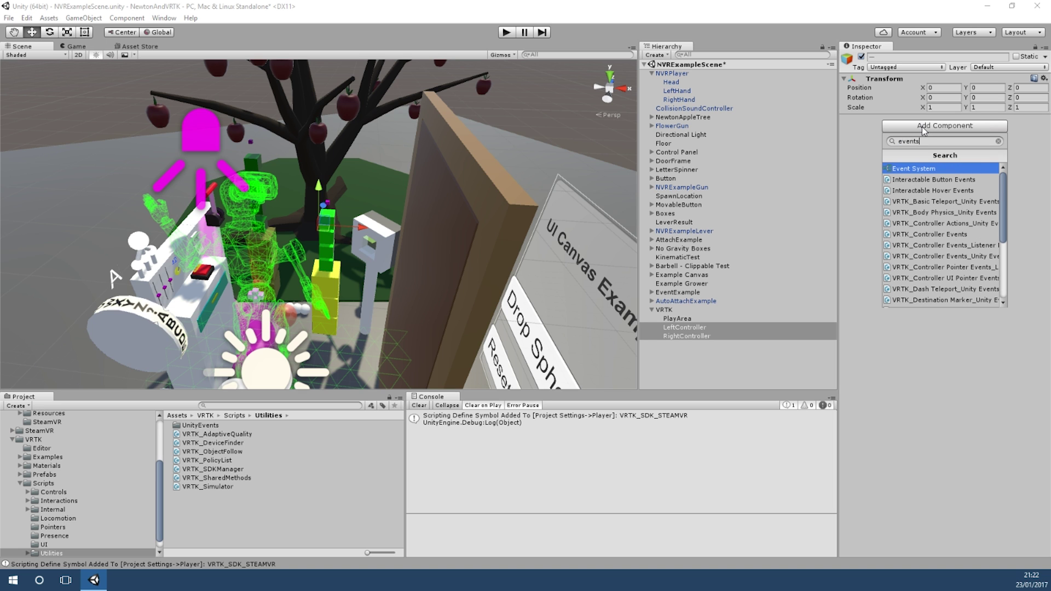
left_click(965, 233)
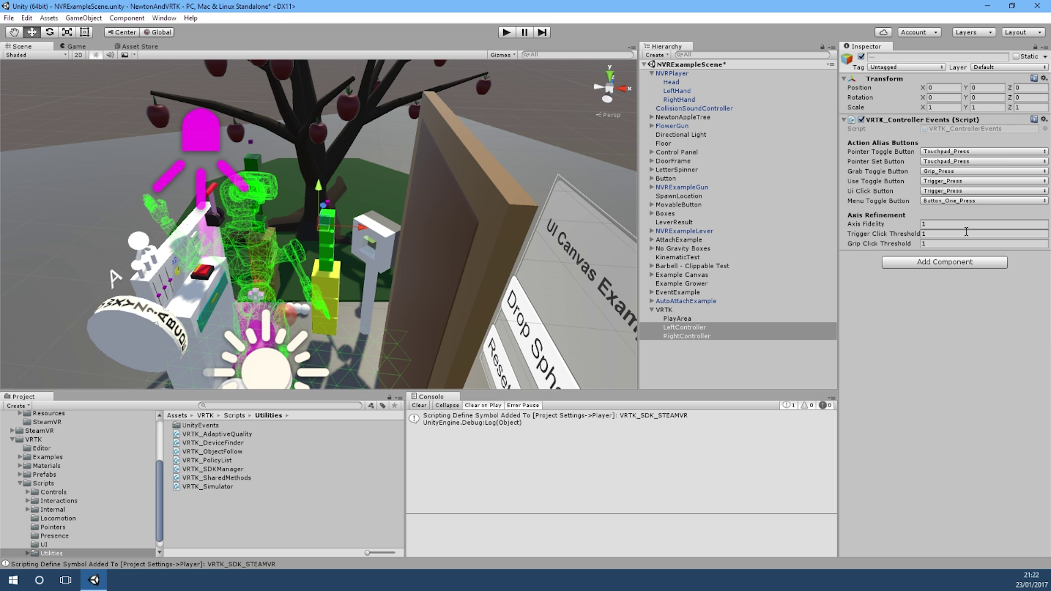
left_click(929, 262)
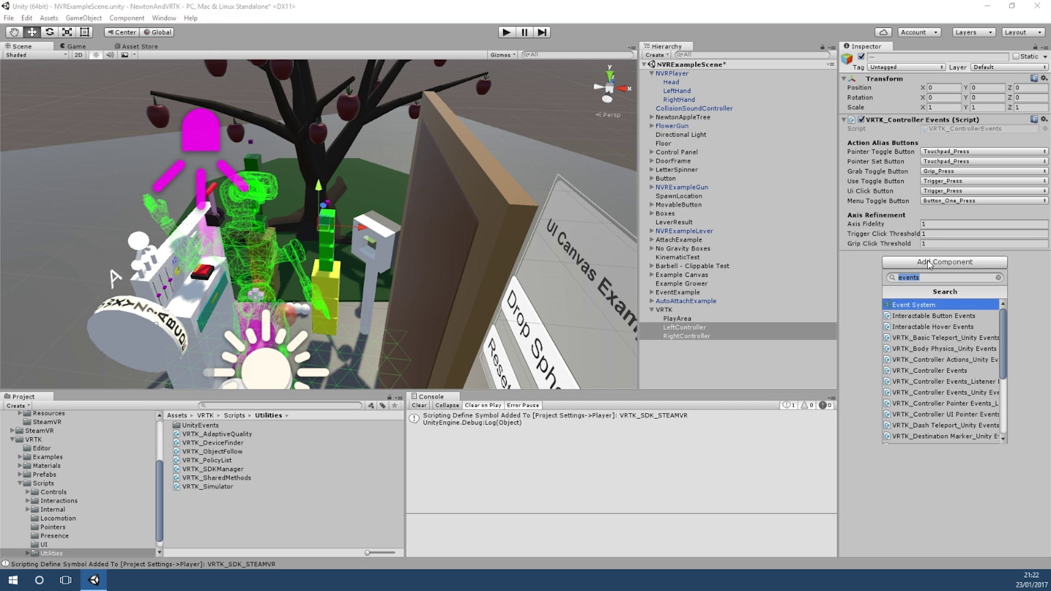
type("pointer")
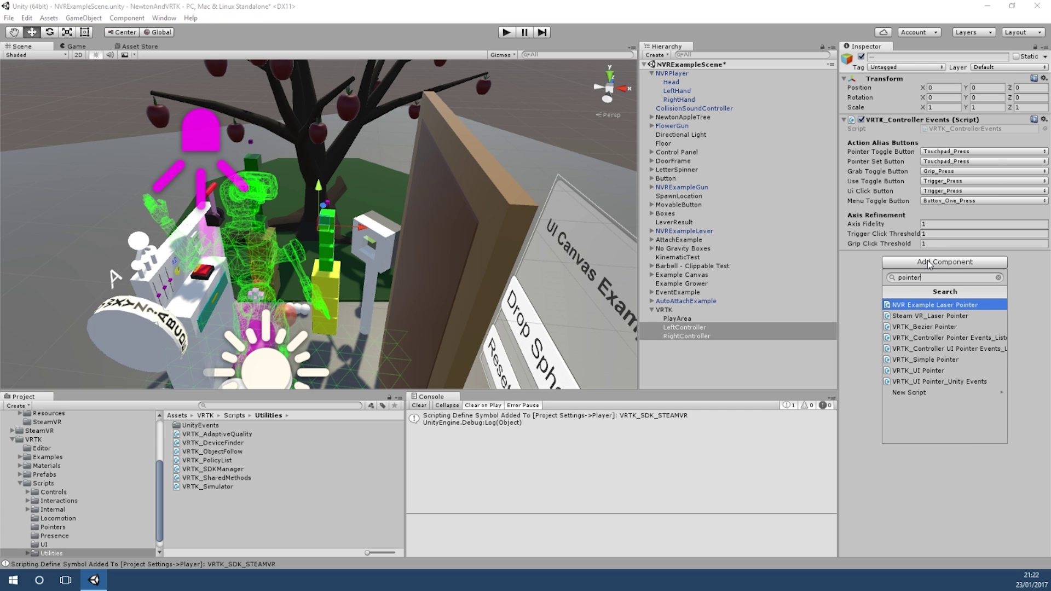
left_click(936, 359)
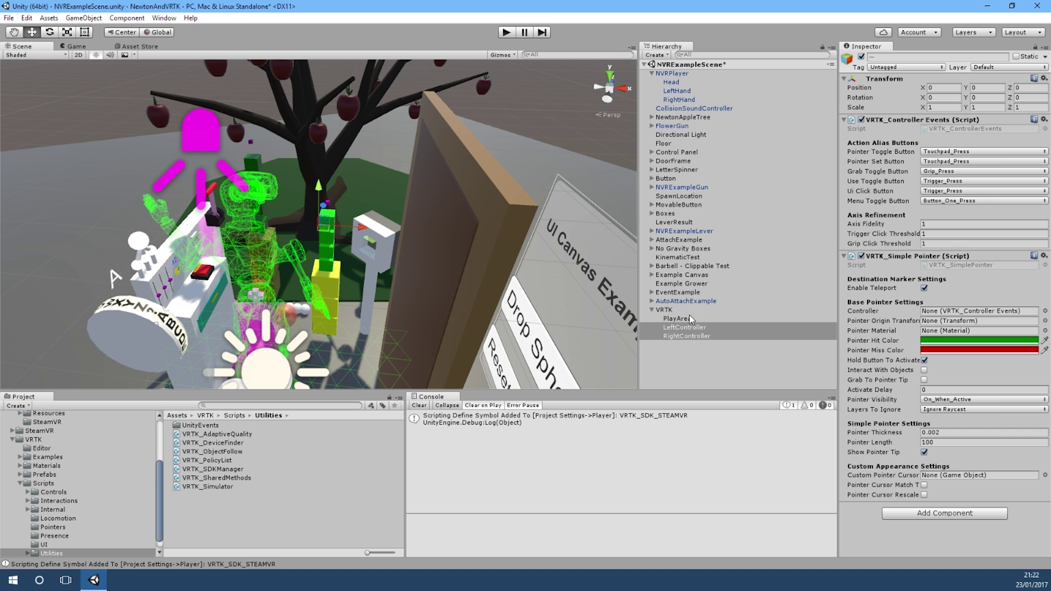
- Add a VRTK_Basic Teleport script to PlayArea, then check VRTK's SDK Manager links
left_click(678, 319)
left_click(945, 126)
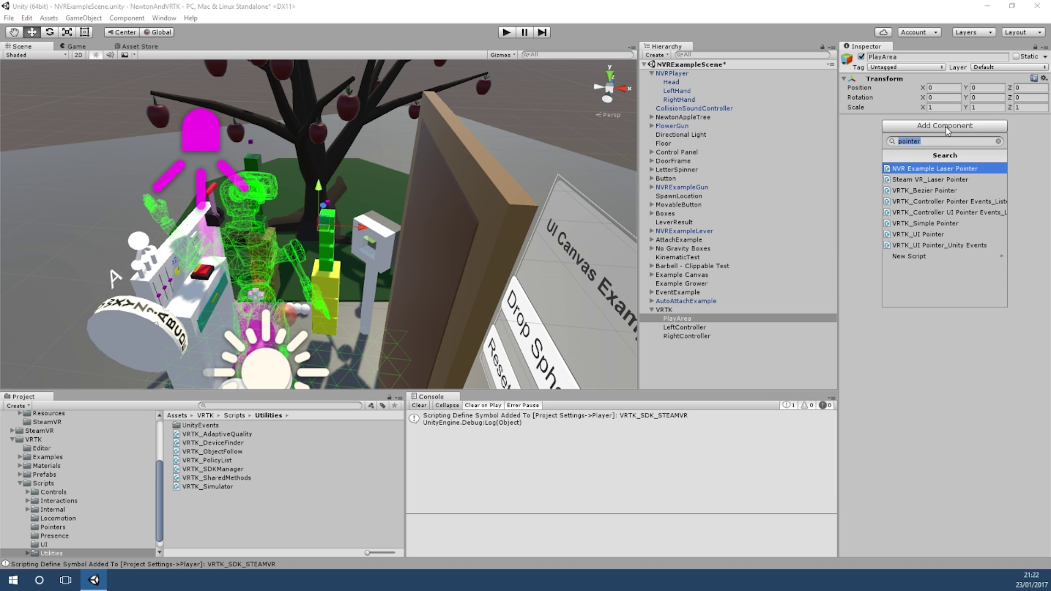
type("basic")
key("Return")
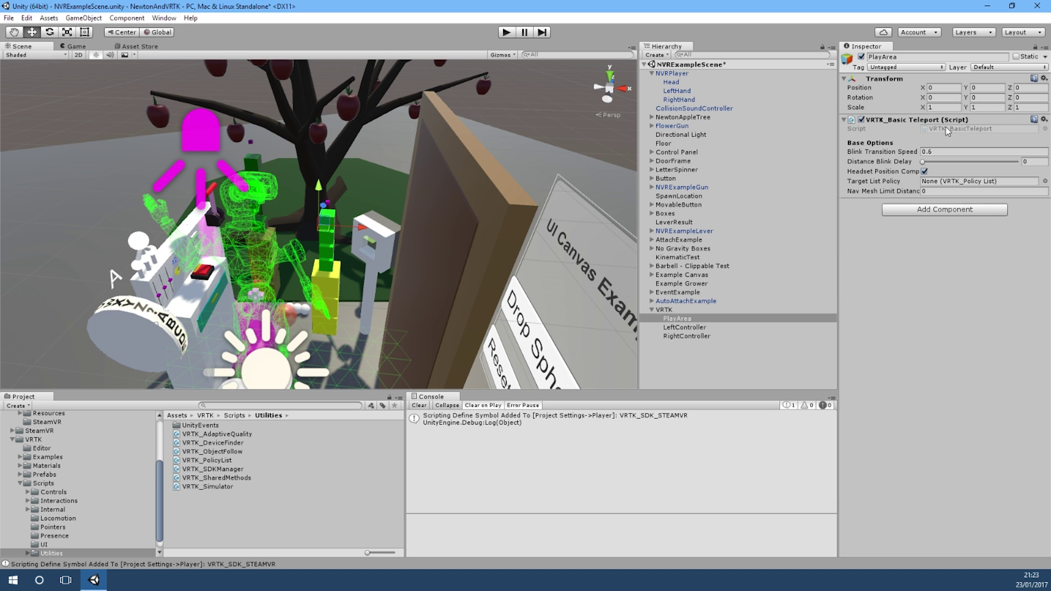
left_click(678, 310)
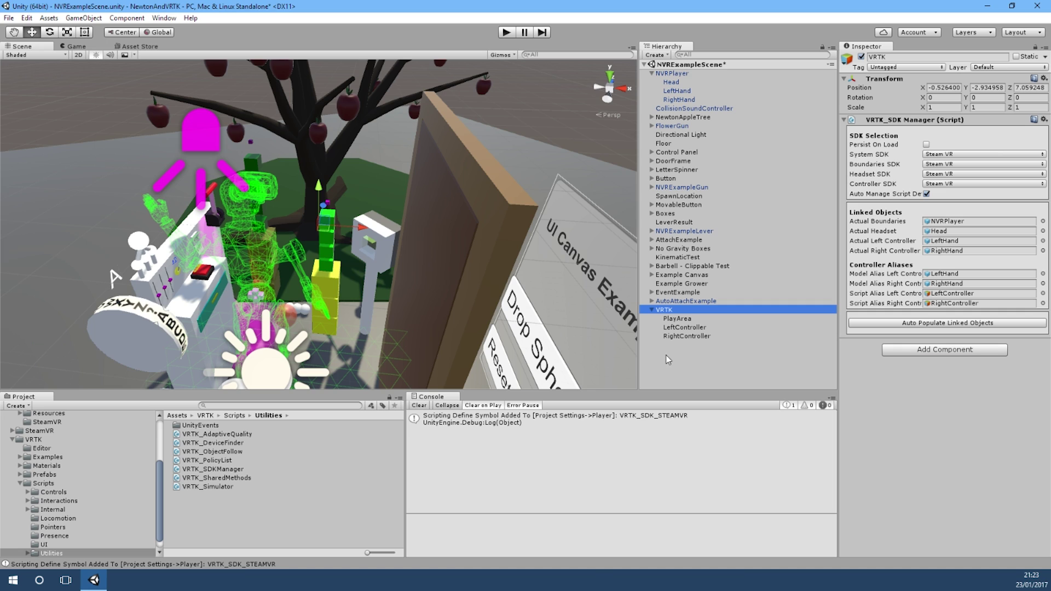
- Start NVRExampleScene in Play mode to test the VRTK setup
left_click(506, 31)
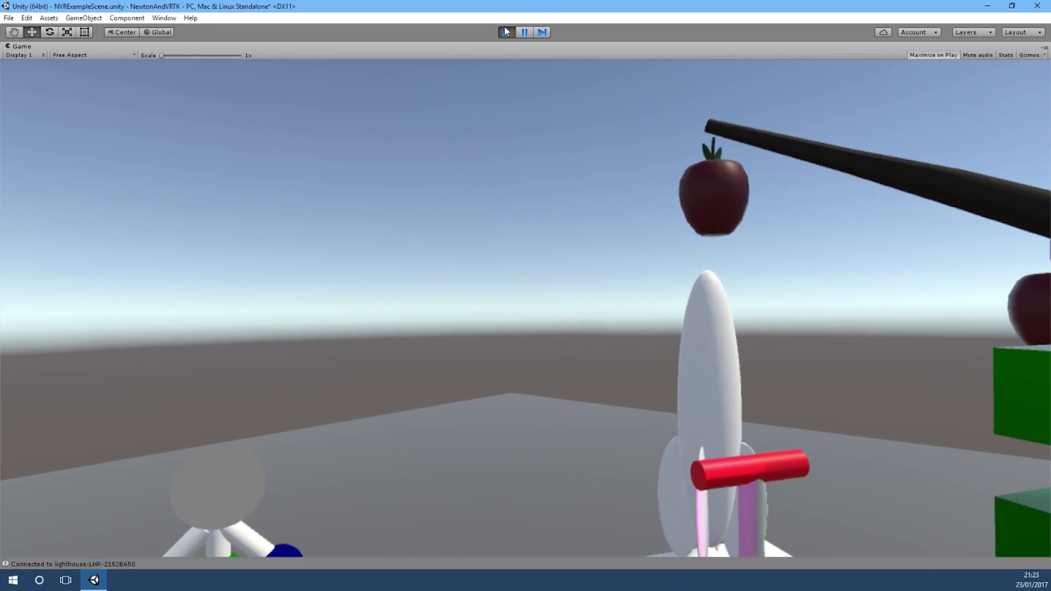